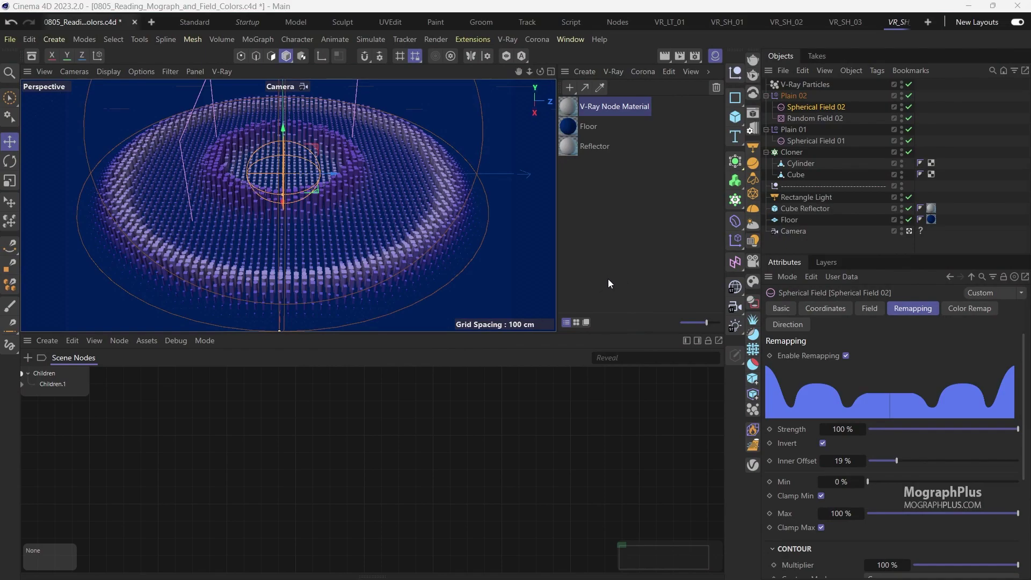
Inspect the Cloner's effectors and the Spherical and Random Field colour remap settings
{"action": "left_click", "coordinate": [785, 151]}
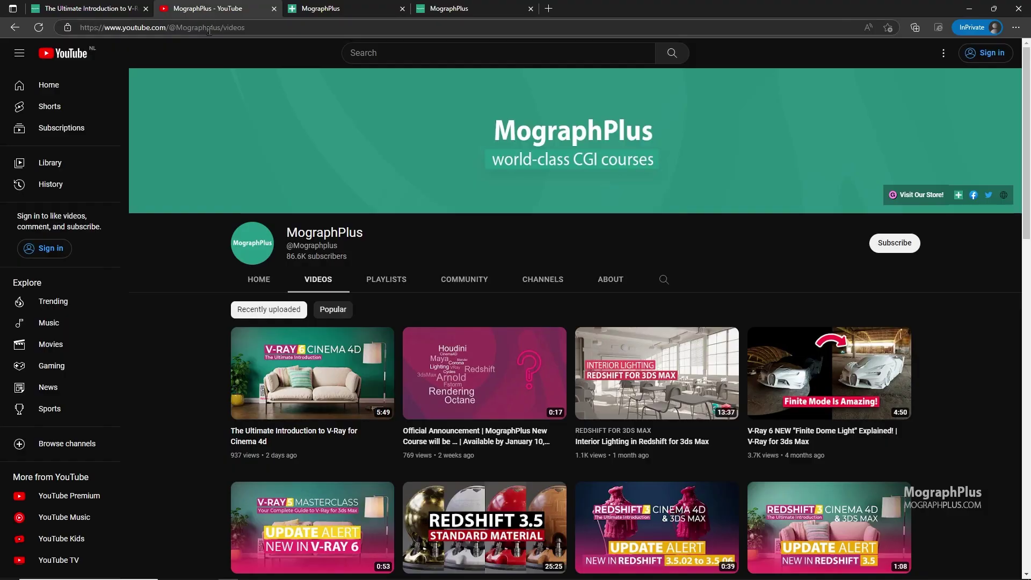
{"action": "scroll", "coordinate": [372, 340], "scroll_direction": "down", "scroll_amount": 4}
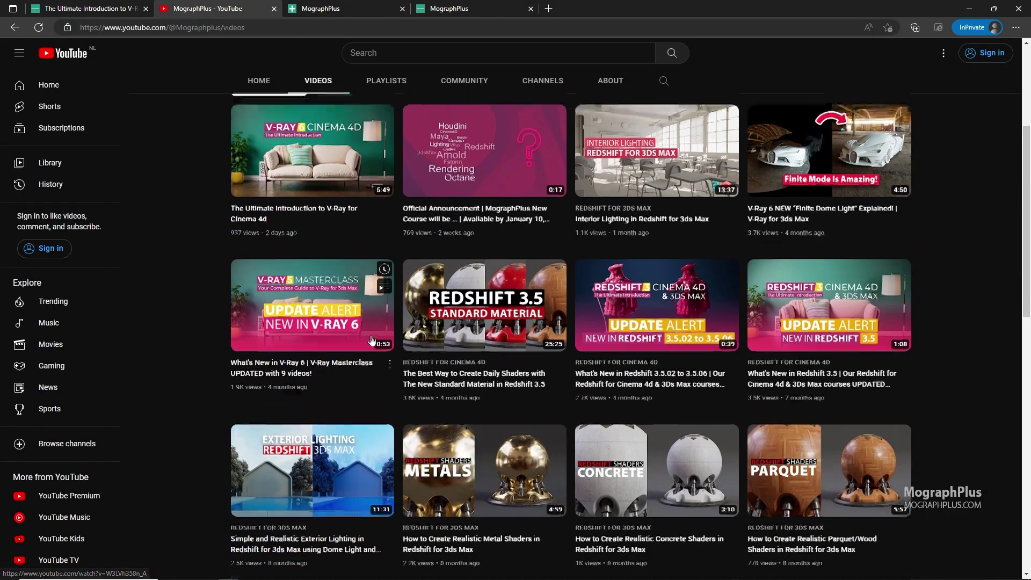
{"action": "scroll", "coordinate": [368, 330], "scroll_direction": "up", "scroll_amount": 4}
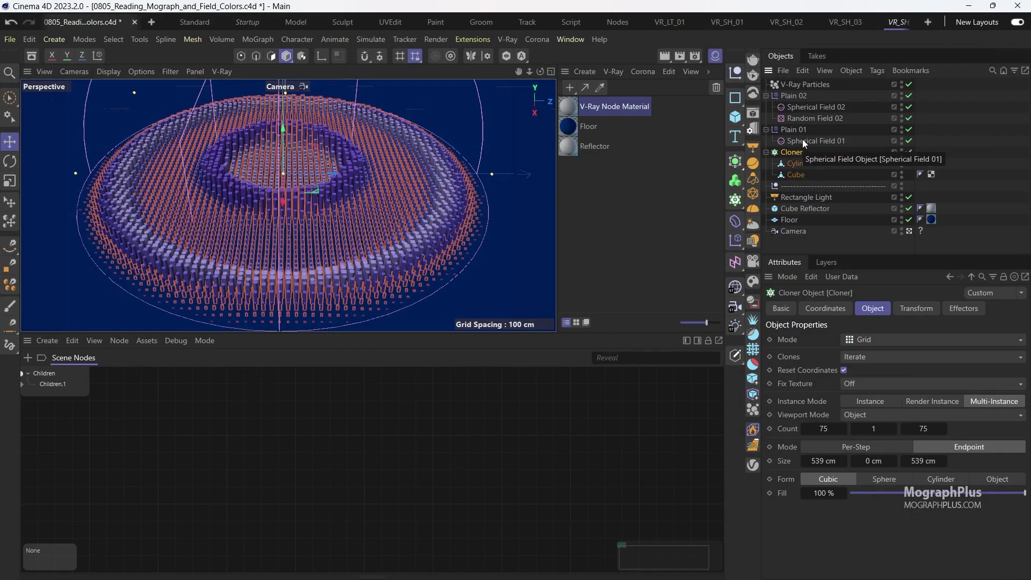
{"action": "left_click", "coordinate": [968, 309]}
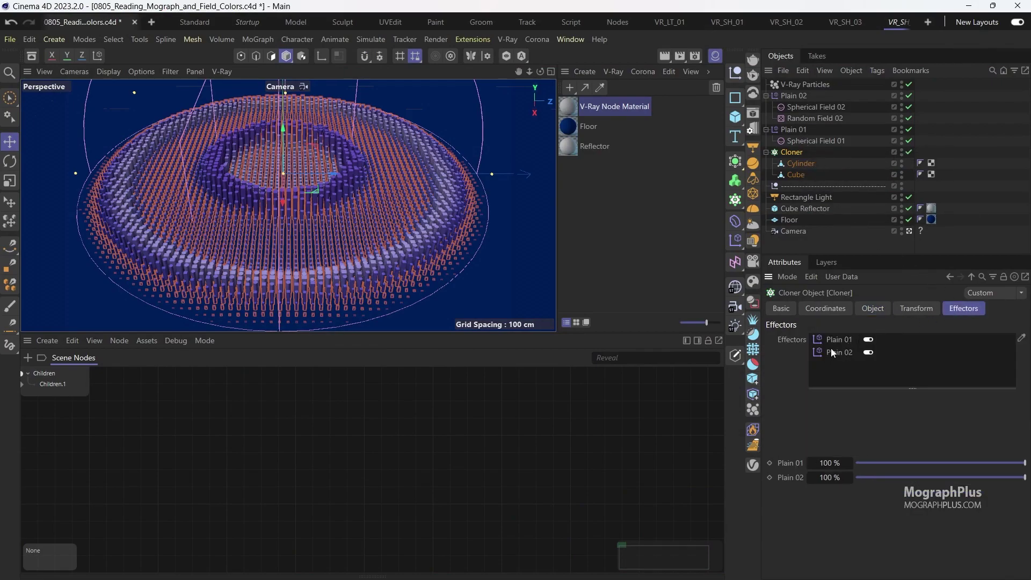
{"action": "left_click", "coordinate": [797, 140]}
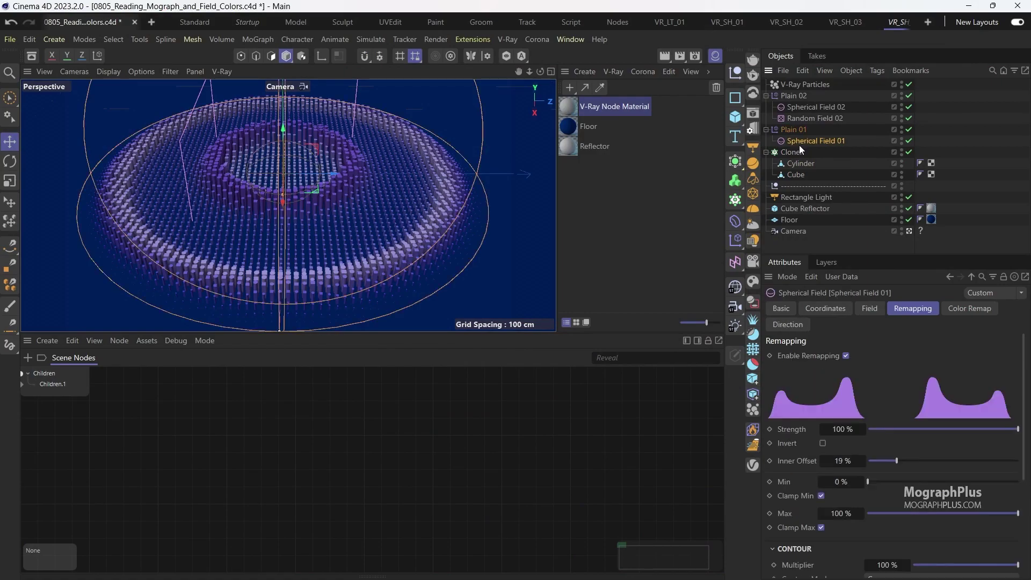
{"action": "left_click", "coordinate": [796, 97]}
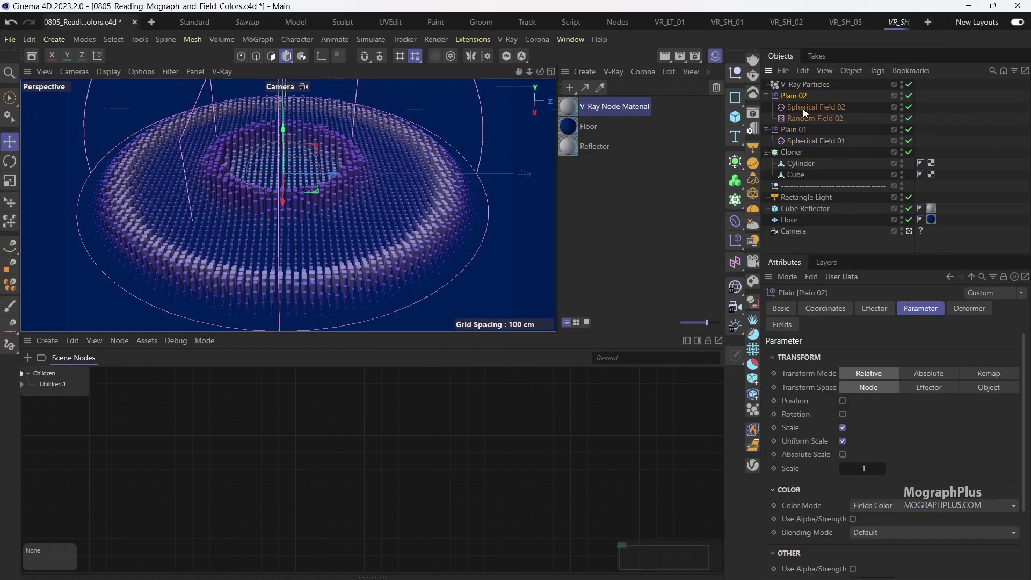
{"action": "left_click", "coordinate": [803, 107]}
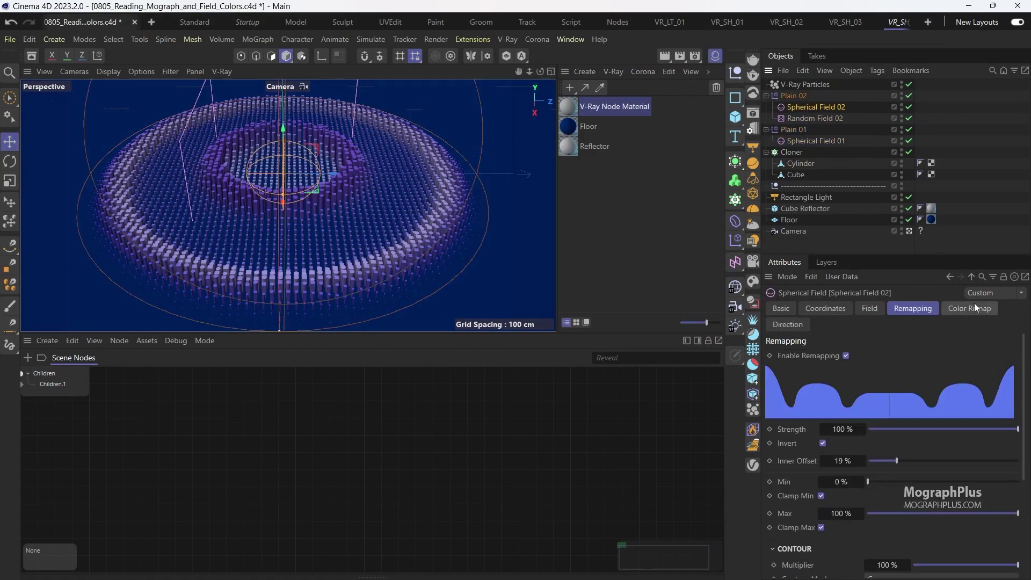
{"action": "left_click", "coordinate": [974, 308]}
{"action": "left_click", "coordinate": [804, 119]}
{"action": "left_click", "coordinate": [804, 140]}
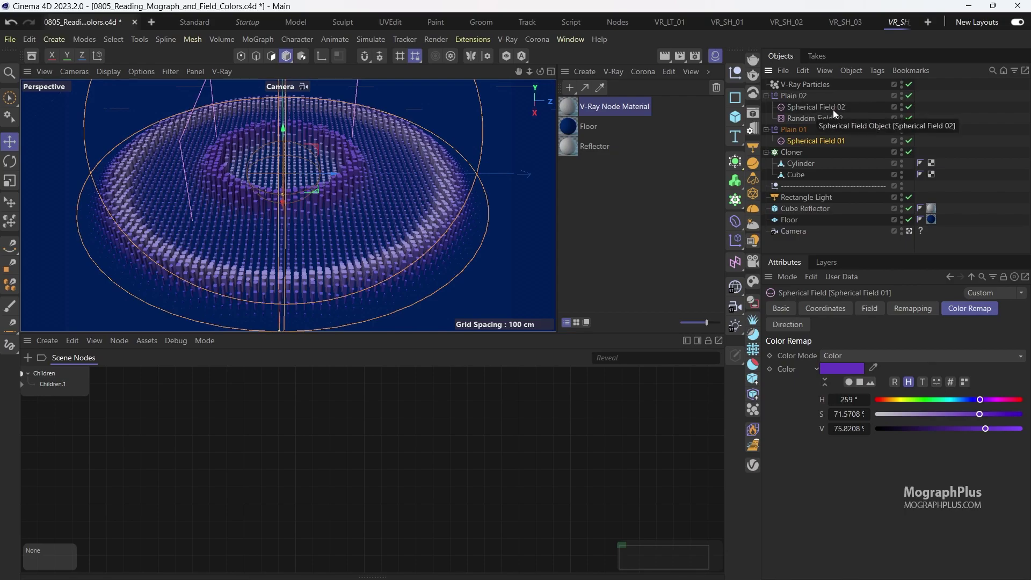
Delete the V-Ray Particles object from the scene
{"action": "left_click", "coordinate": [979, 136]}
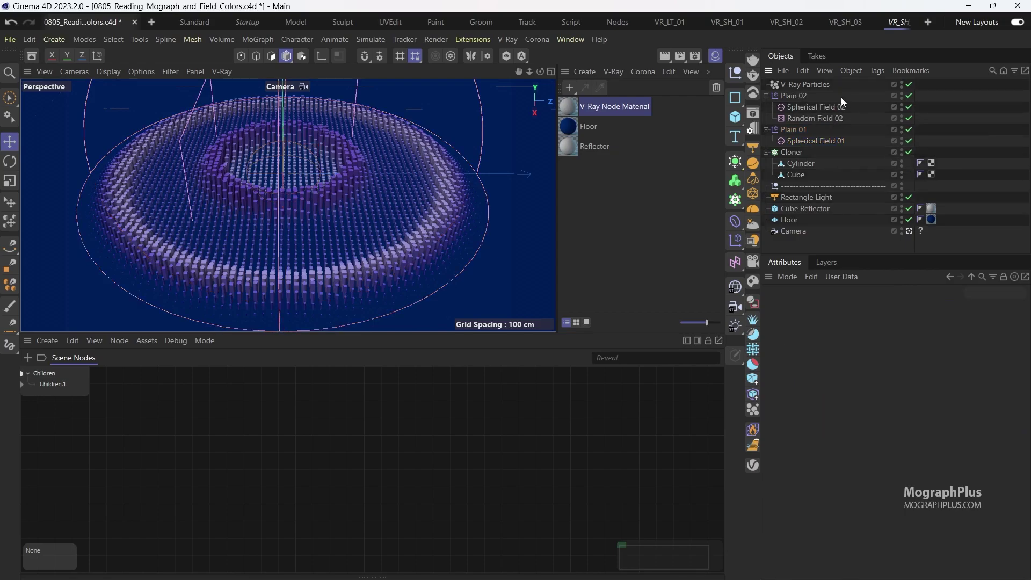
{"action": "left_click", "coordinate": [820, 86]}
{"action": "key", "text": "Delete"}
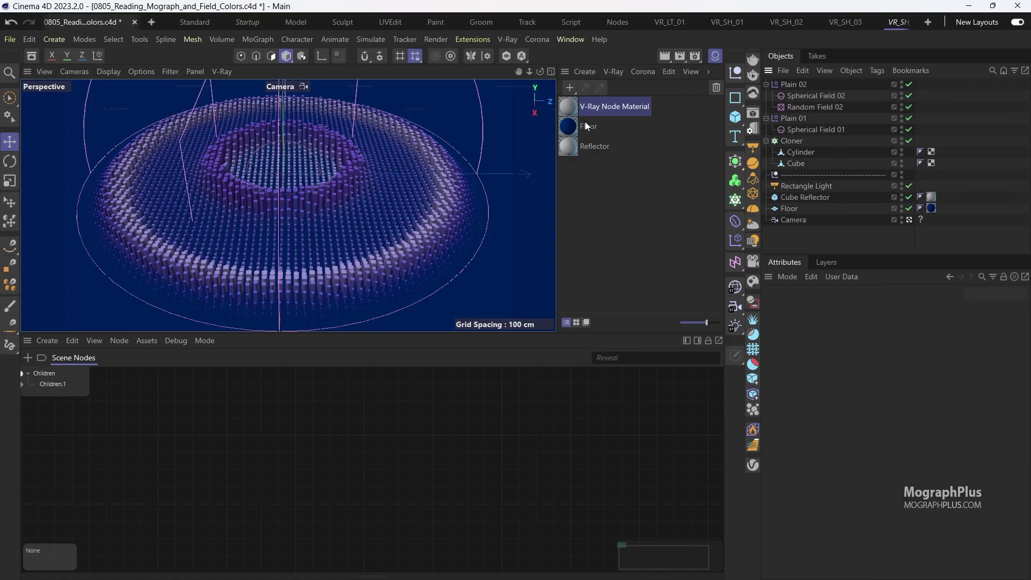
Save the project, then create V-Ray Node Material.1 and apply it to the Cloner
{"action": "left_click", "coordinate": [10, 39]}
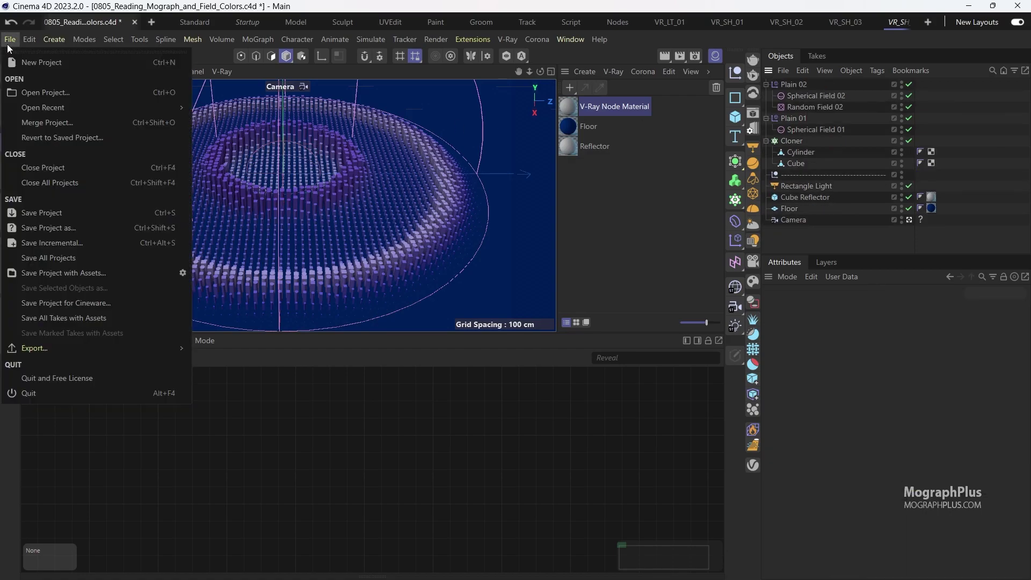
{"action": "left_click", "coordinate": [81, 212]}
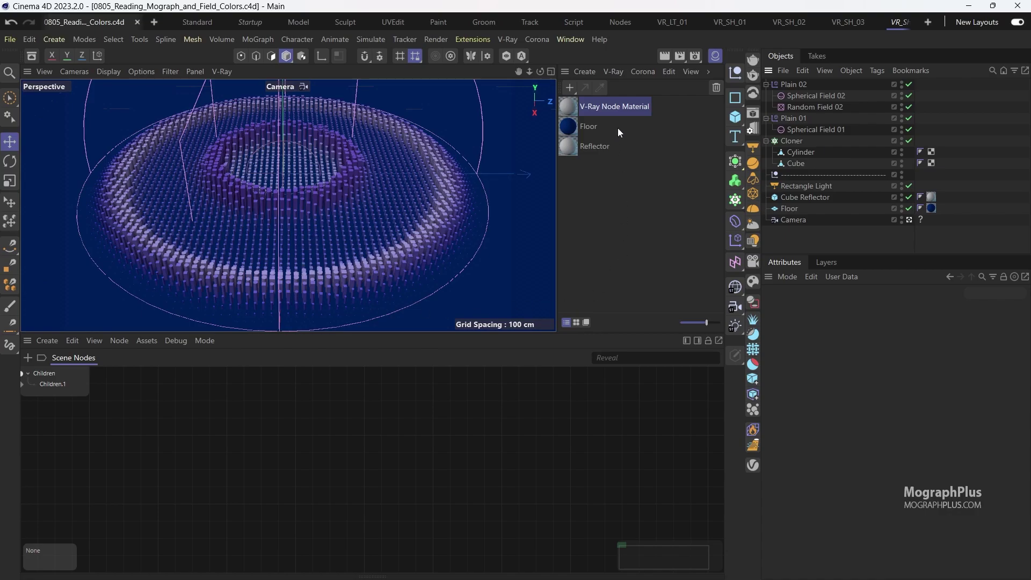
{"action": "left_click", "coordinate": [611, 72]}
{"action": "mouse_move", "coordinate": [635, 99]}
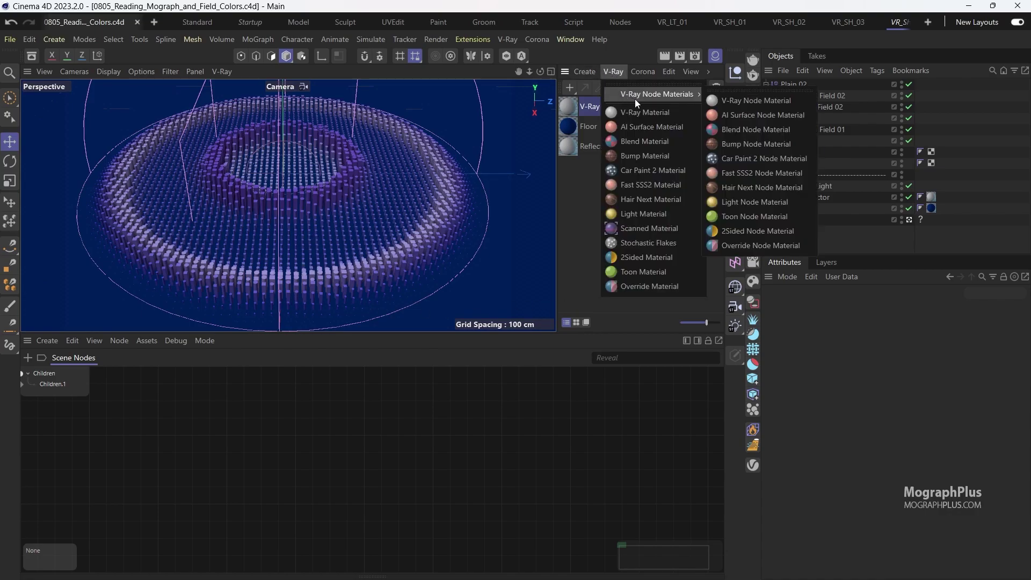
{"action": "left_click", "coordinate": [761, 103]}
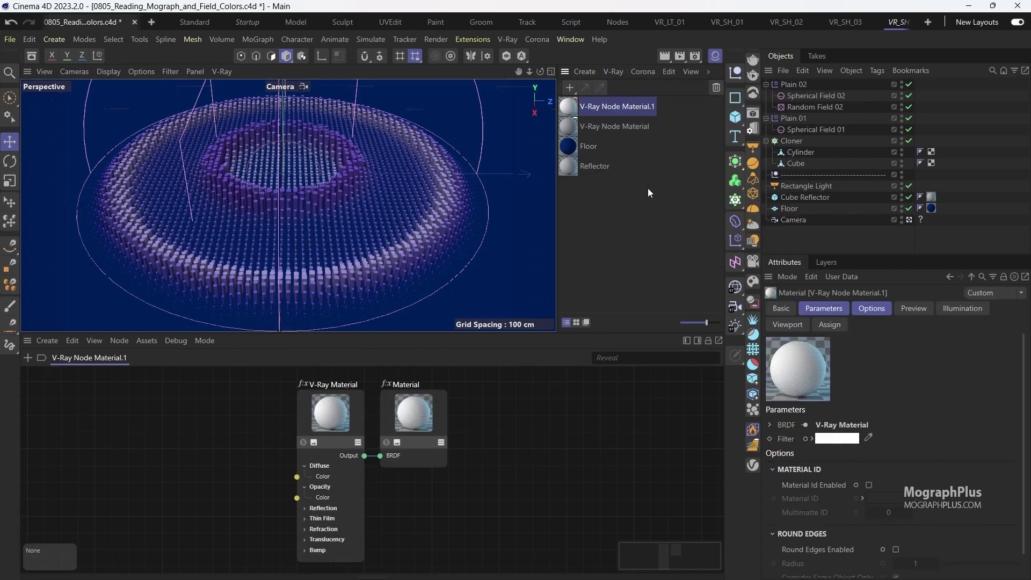
{"action": "left_click_drag", "start_coordinate": [582, 108], "coordinate": [794, 143]}
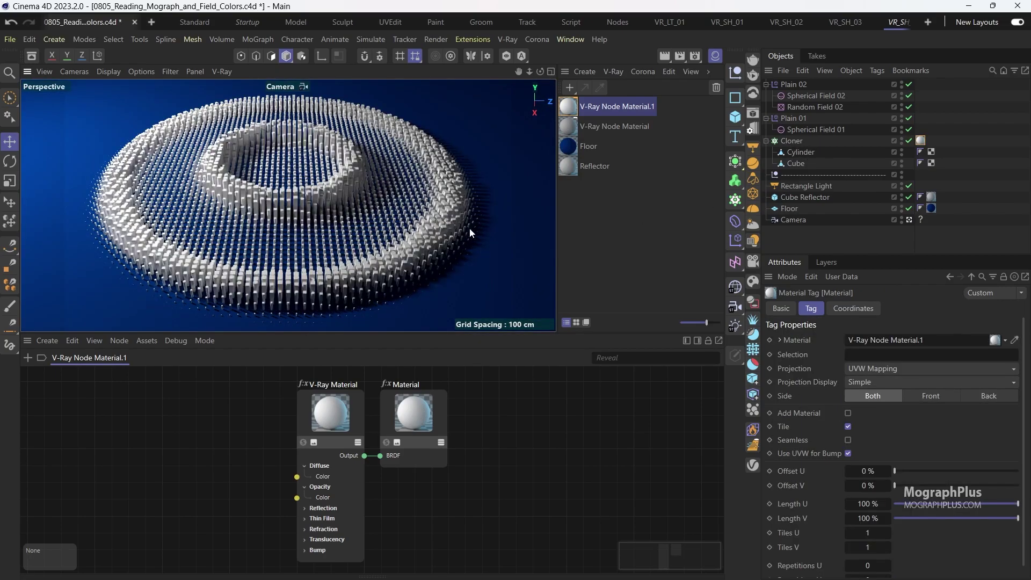
{"action": "left_click", "coordinate": [697, 56]}
{"action": "left_click_drag", "start_coordinate": [607, 63], "coordinate": [357, 74]}
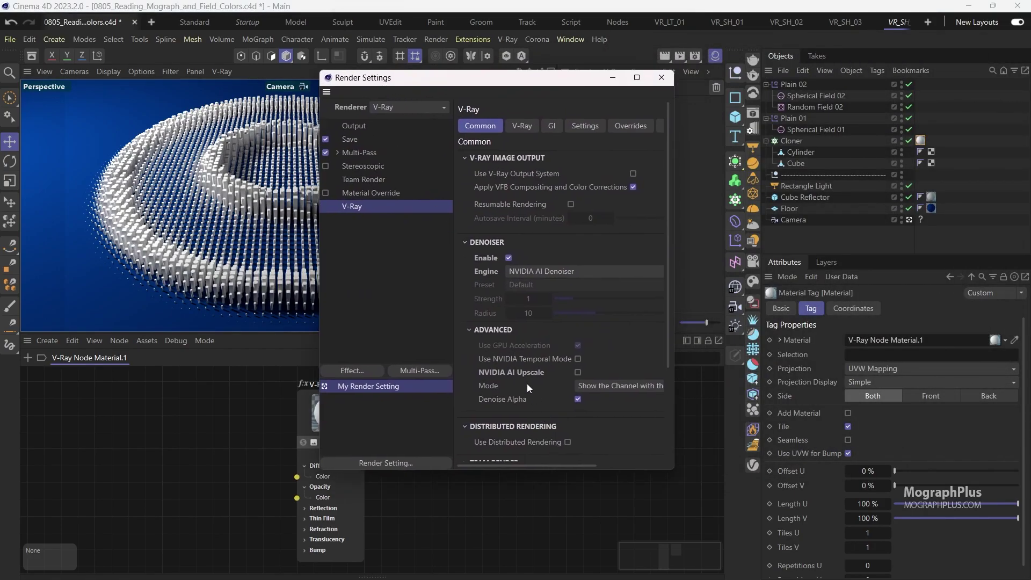
{"action": "left_click", "coordinate": [661, 81]}
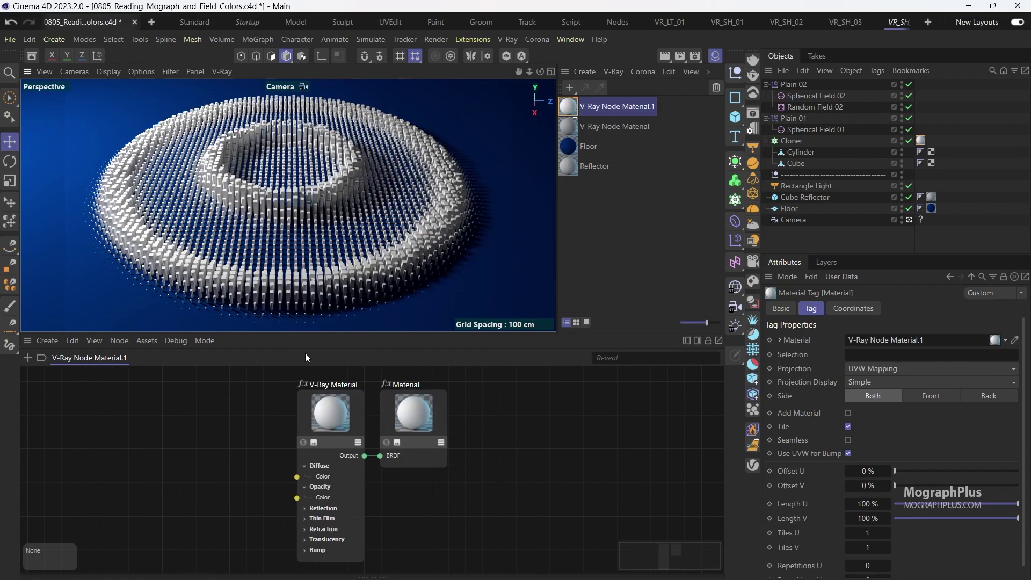
{"action": "left_click", "coordinate": [223, 71]}
{"action": "left_click", "coordinate": [240, 92]}
{"action": "left_click", "coordinate": [229, 73]}
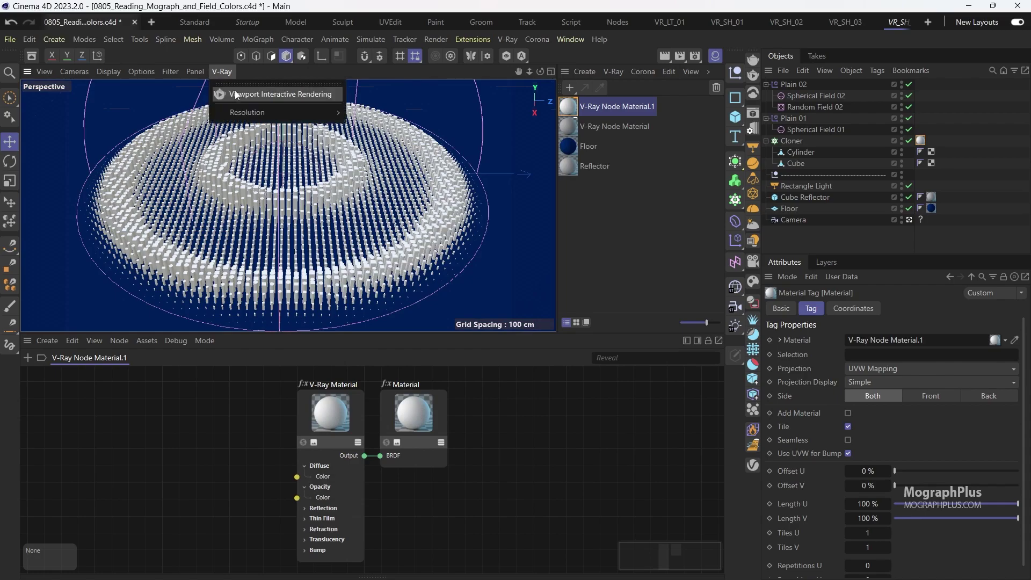
{"action": "left_click", "coordinate": [235, 91]}
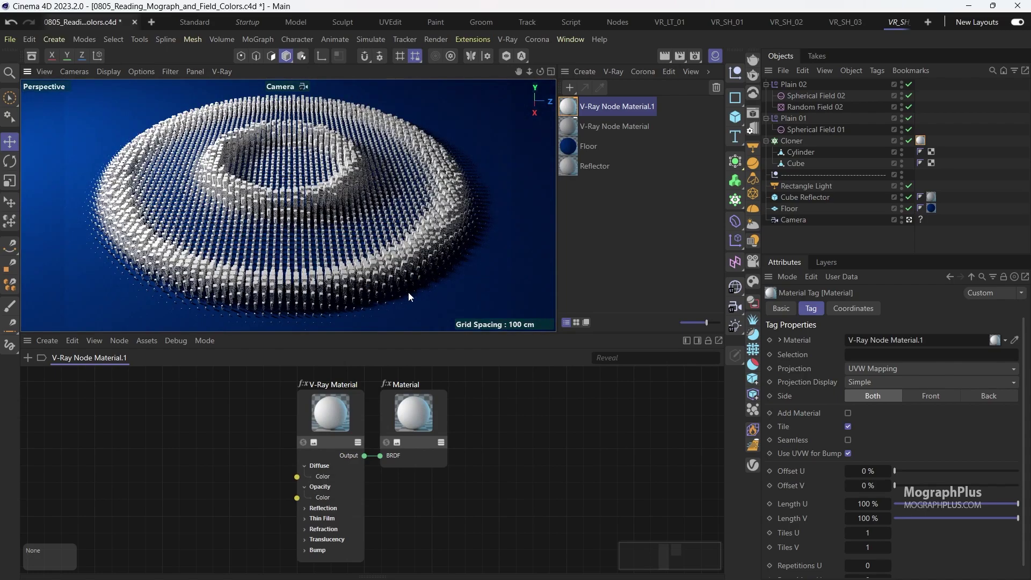
Add a User Color node from Material Generator, placed left of the V-Ray Material node
{"action": "left_click", "coordinate": [327, 411]}
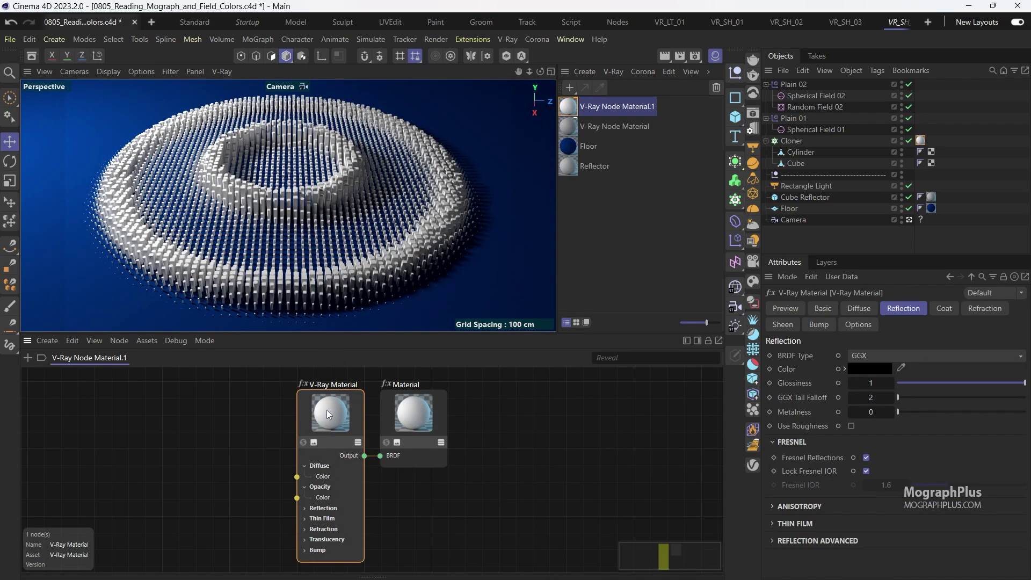
{"action": "left_click", "coordinate": [28, 358]}
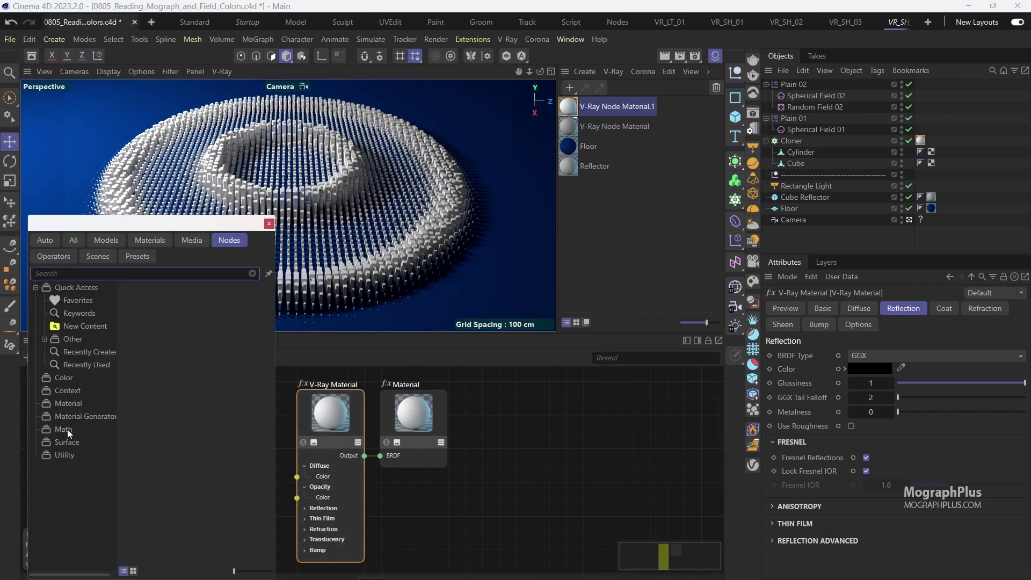
{"action": "left_click", "coordinate": [79, 418]}
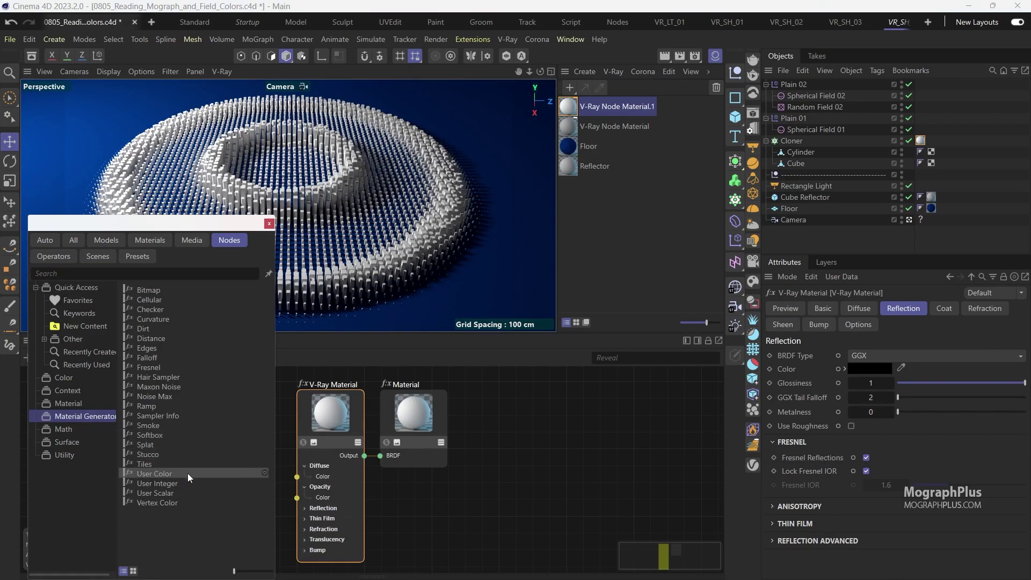
{"action": "left_click", "coordinate": [225, 472]}
{"action": "double_click", "coordinate": [225, 473]}
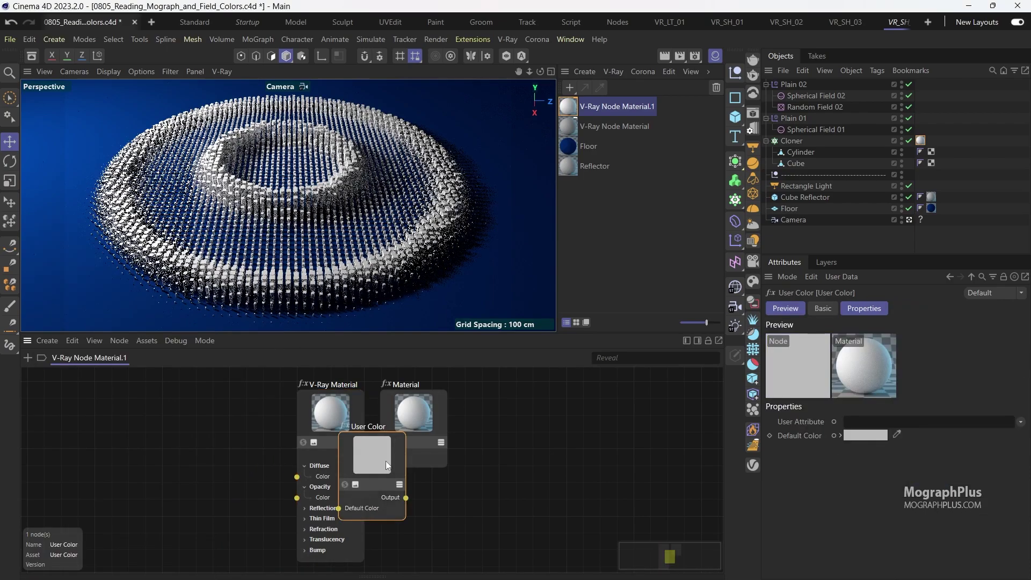
{"action": "left_click_drag", "start_coordinate": [386, 461], "coordinate": [197, 433]}
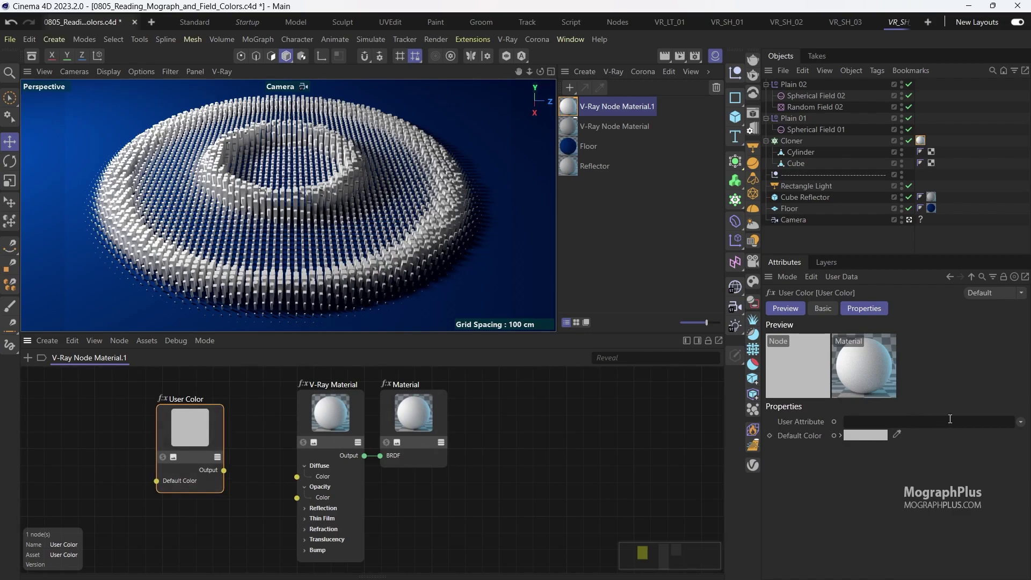
Set the User Color node's User Attribute to MoGraph Color (VRAY_MOGRAPH_COLOR)
{"action": "left_click", "coordinate": [969, 422]}
{"action": "left_click", "coordinate": [814, 421]}
{"action": "left_click", "coordinate": [981, 422]}
{"action": "left_click", "coordinate": [1020, 422]}
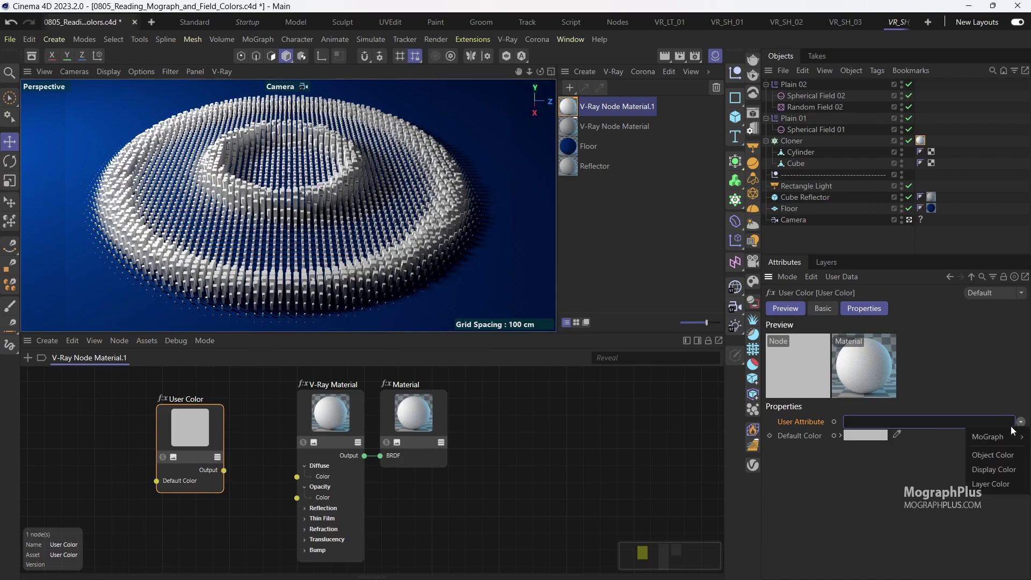
{"action": "mouse_move", "coordinate": [992, 438]}
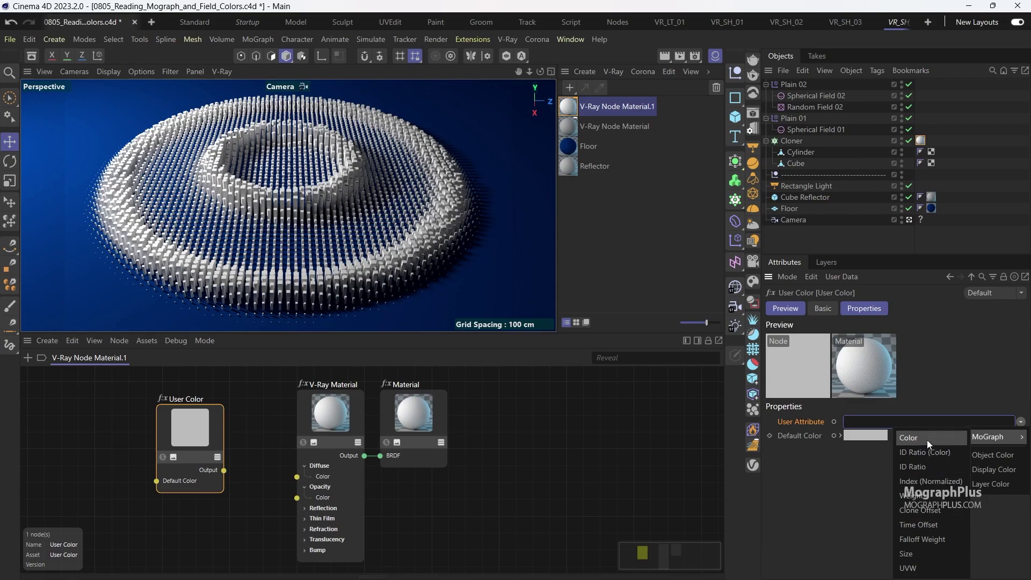
{"action": "left_click", "coordinate": [927, 438]}
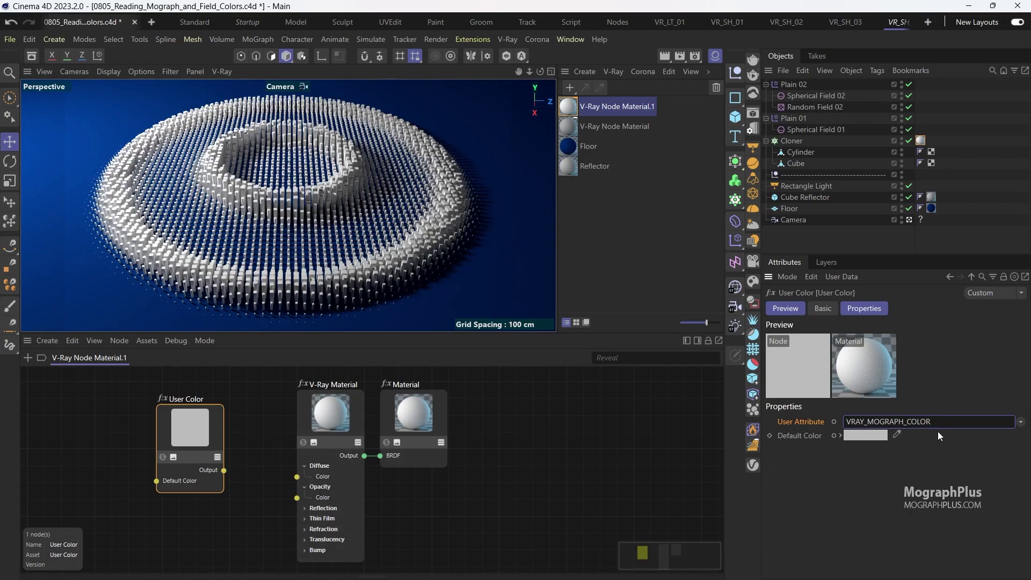
{"action": "left_click_drag", "start_coordinate": [944, 425], "coordinate": [808, 426]}
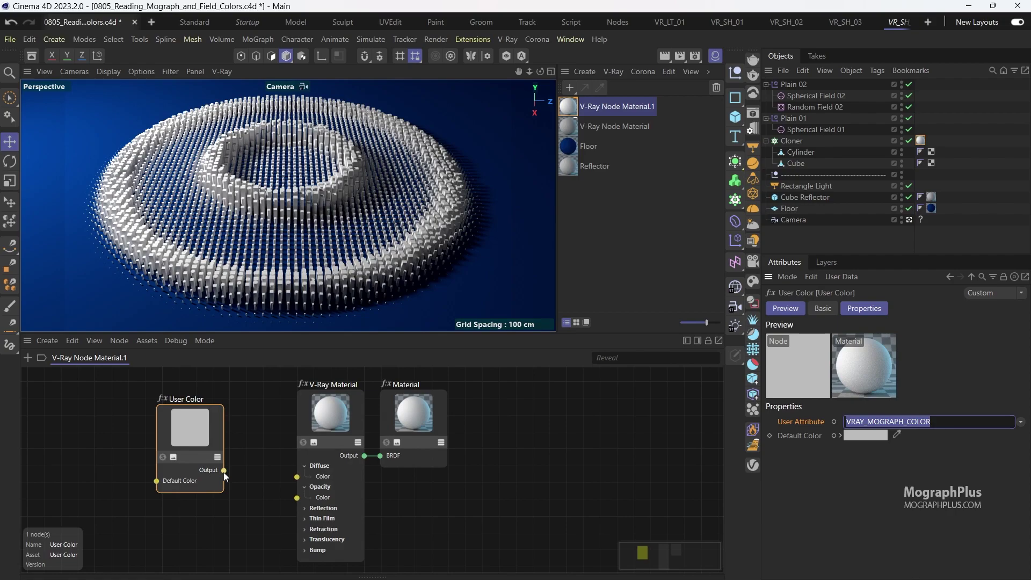
{"action": "left_click", "coordinate": [1020, 422]}
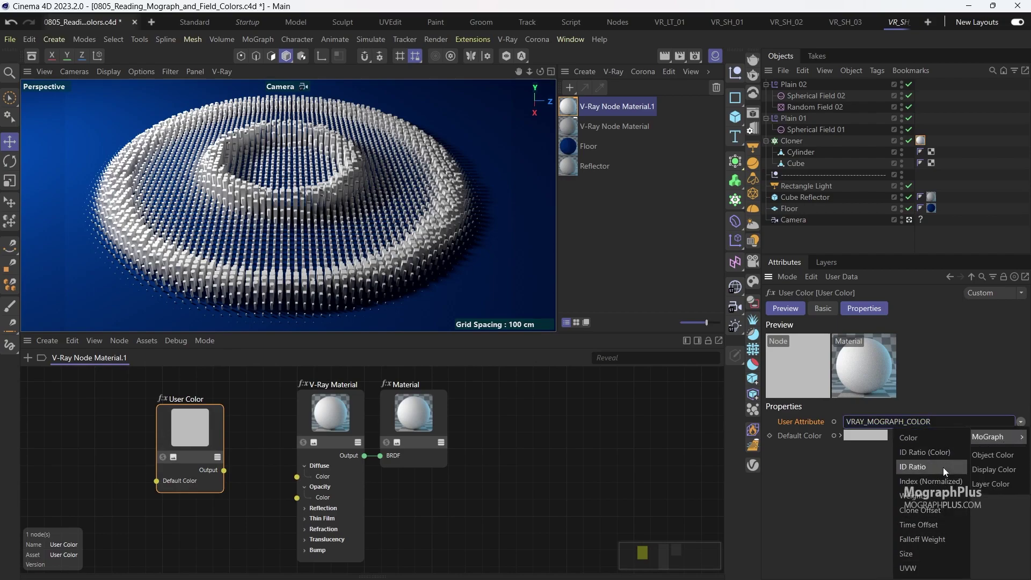
{"action": "left_click", "coordinate": [801, 421]}
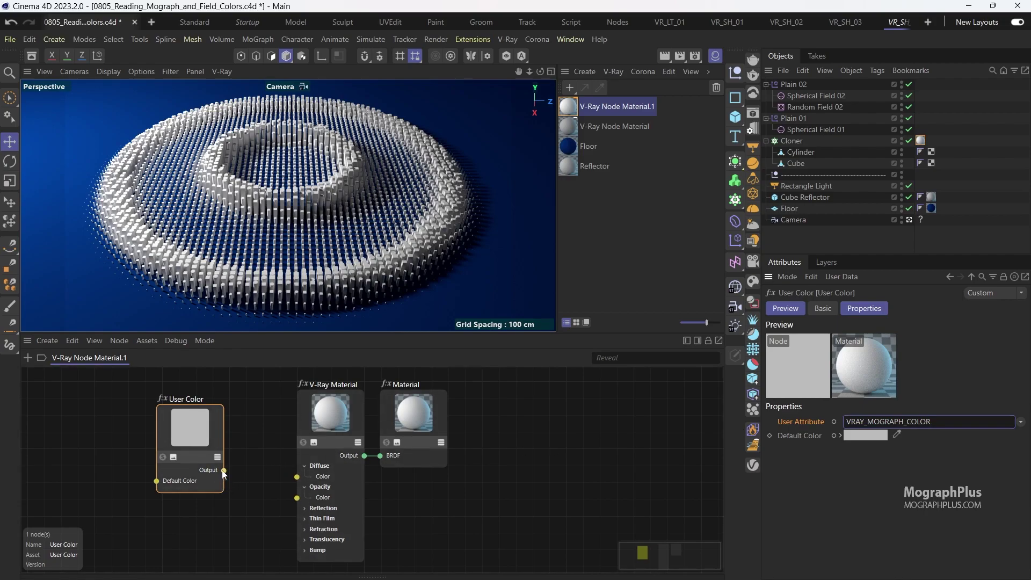
Wire the User Color output into the V-Ray Material's Diffuse Color input
{"action": "left_click_drag", "start_coordinate": [224, 470], "coordinate": [297, 477]}
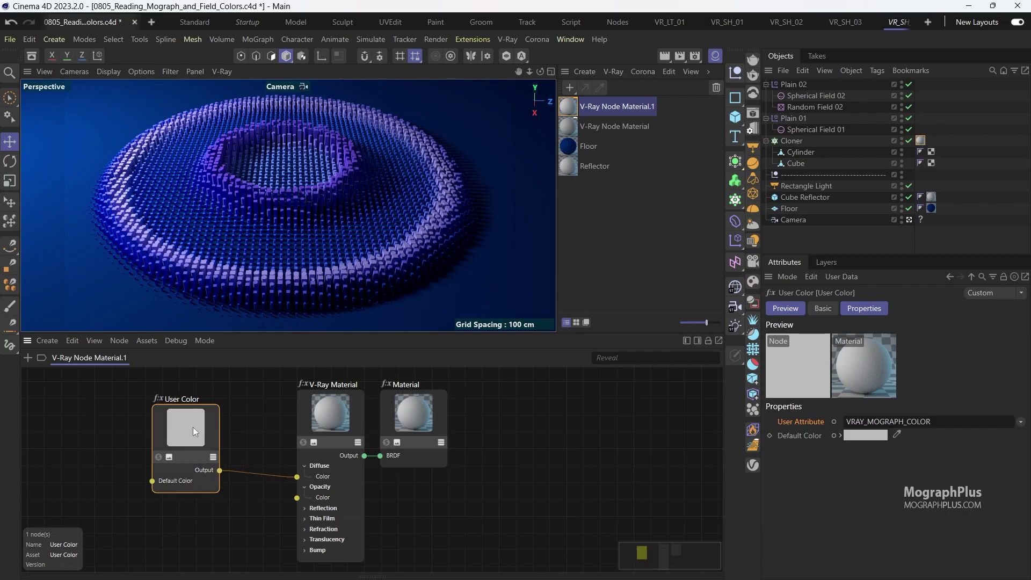
Search 'corr' and add a Color Correction node between User Color and the V-Ray Material
{"action": "left_click_drag", "start_coordinate": [192, 427], "coordinate": [115, 416]}
{"action": "left_click", "coordinate": [218, 421]}
{"action": "double_click", "coordinate": [218, 421]}
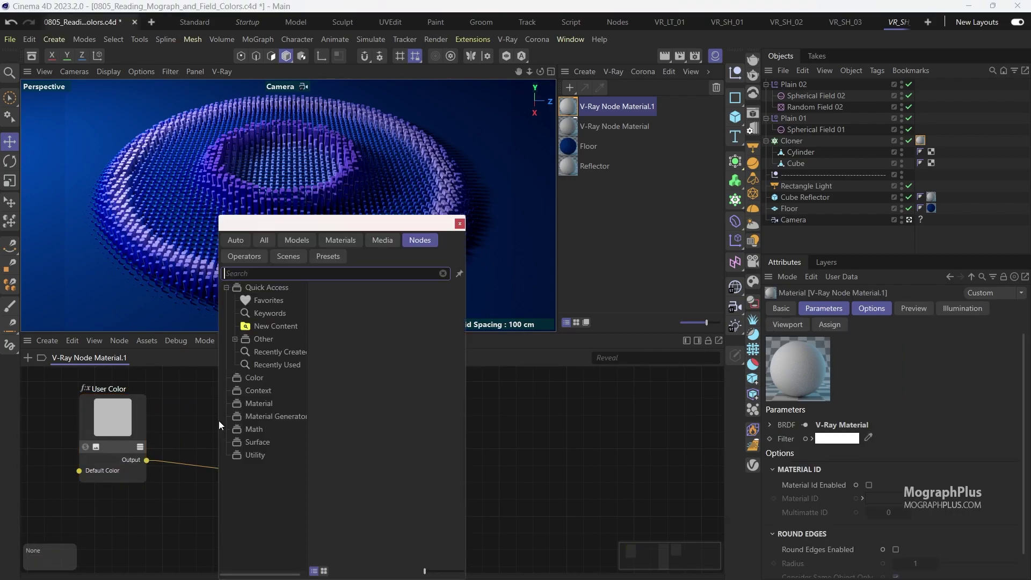
{"action": "type", "text": "corr"}
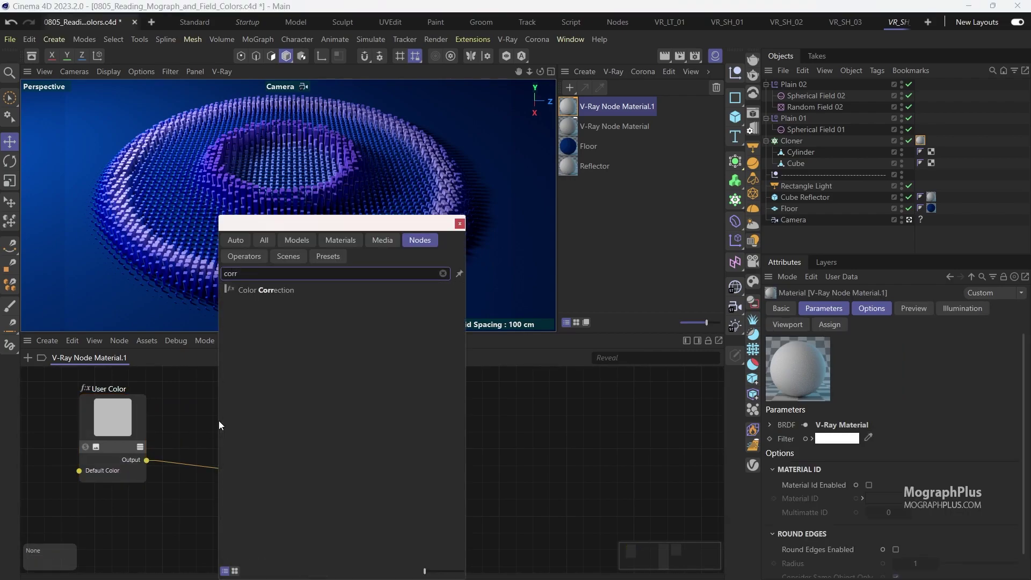
{"action": "key", "text": "Down"}
{"action": "key", "text": "Return"}
{"action": "left_click_drag", "start_coordinate": [208, 404], "coordinate": [217, 429]}
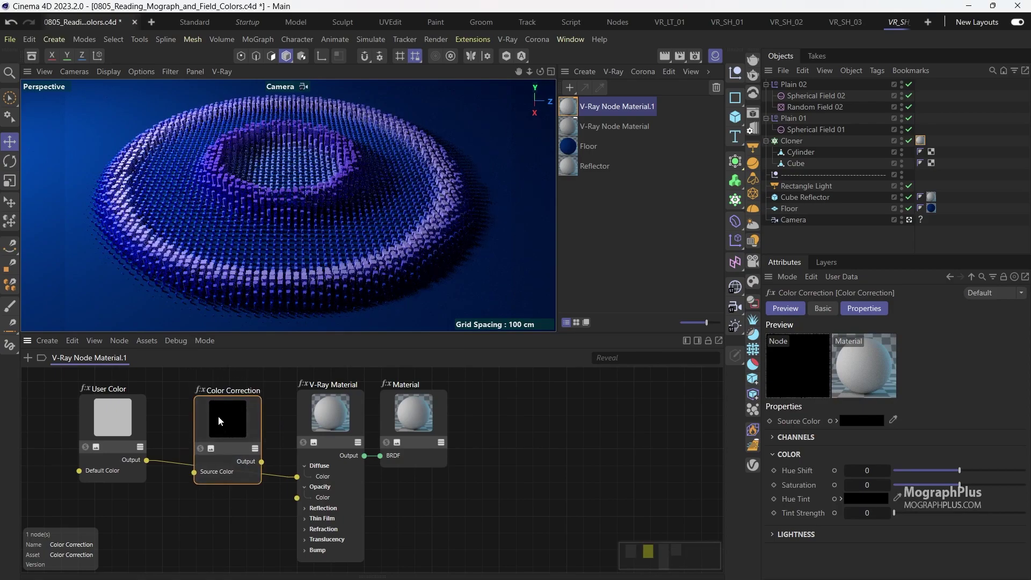
Feed User Color into the Color Correction's Source Color and tidy the graph
{"action": "left_click_drag", "start_coordinate": [147, 460], "coordinate": [194, 472]}
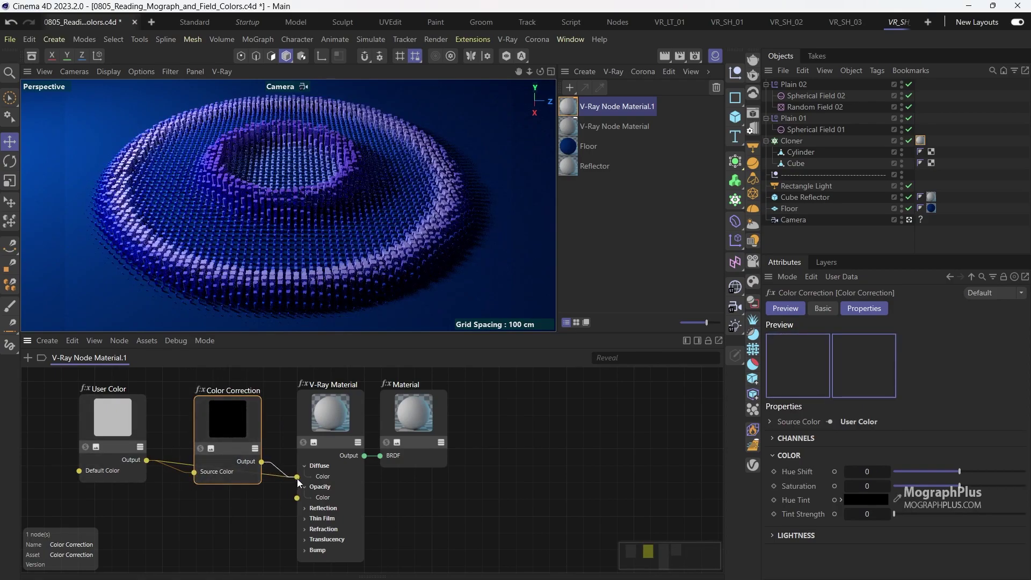
{"action": "left_click_drag", "start_coordinate": [224, 418], "coordinate": [217, 417]}
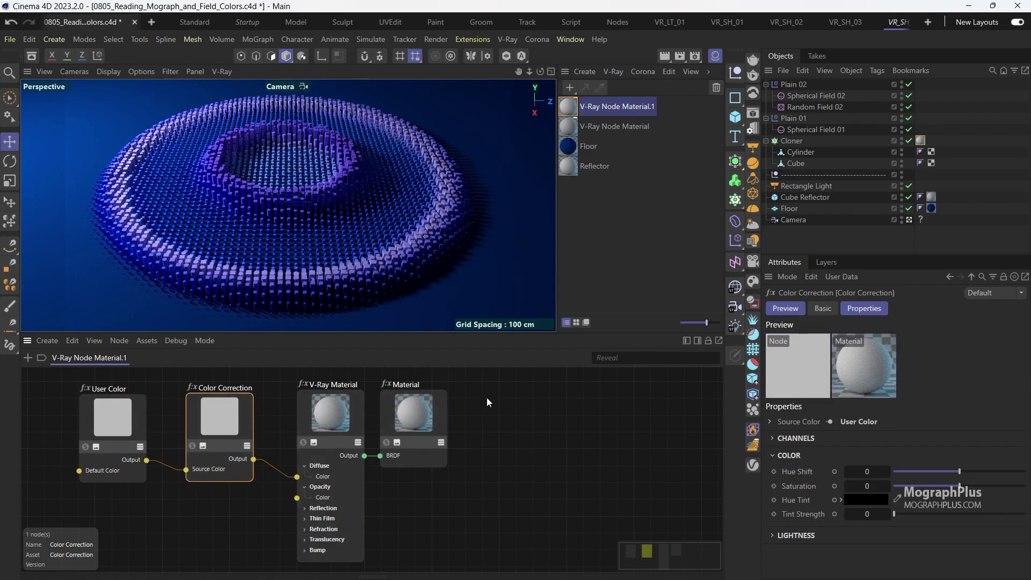
{"action": "middle_click_drag", "start_coordinate": [488, 401], "coordinate": [570, 411]}
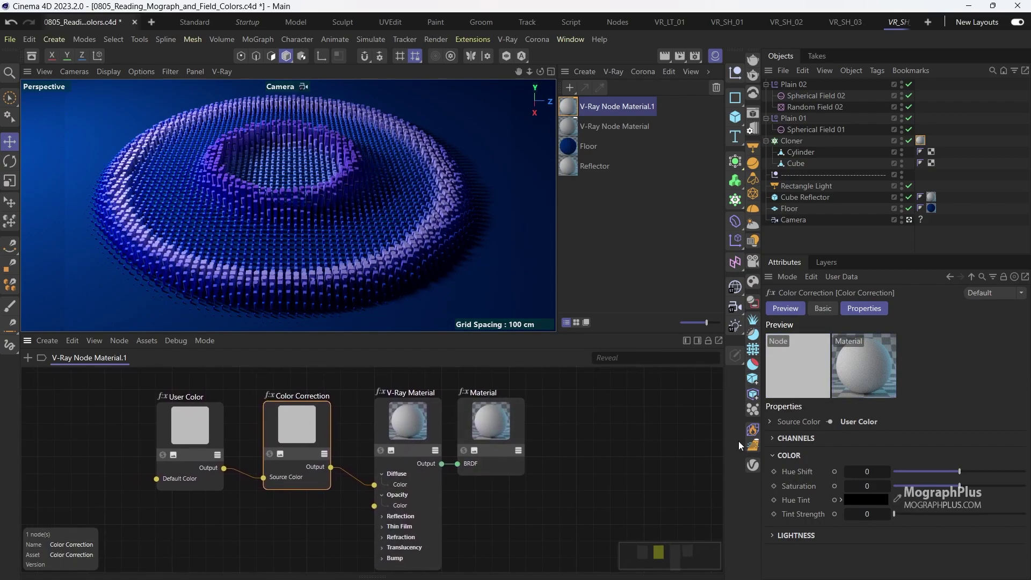
Preview several Color Correction Hue Shift values, from magenta and orange to teal and green
{"action": "left_click", "coordinate": [812, 470]}
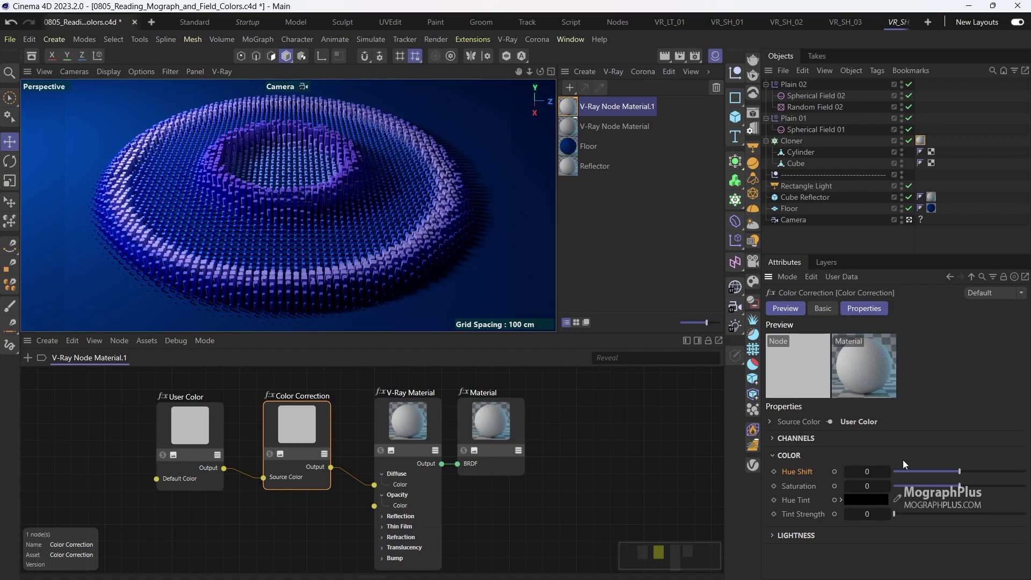
{"action": "left_click", "coordinate": [974, 472]}
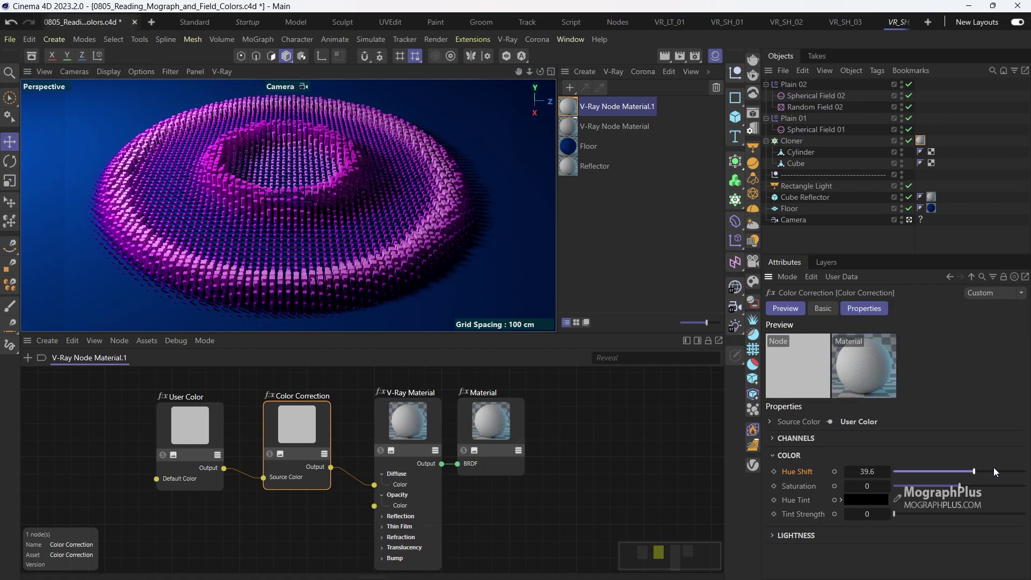
{"action": "left_click_drag", "start_coordinate": [994, 472], "coordinate": [1015, 472]}
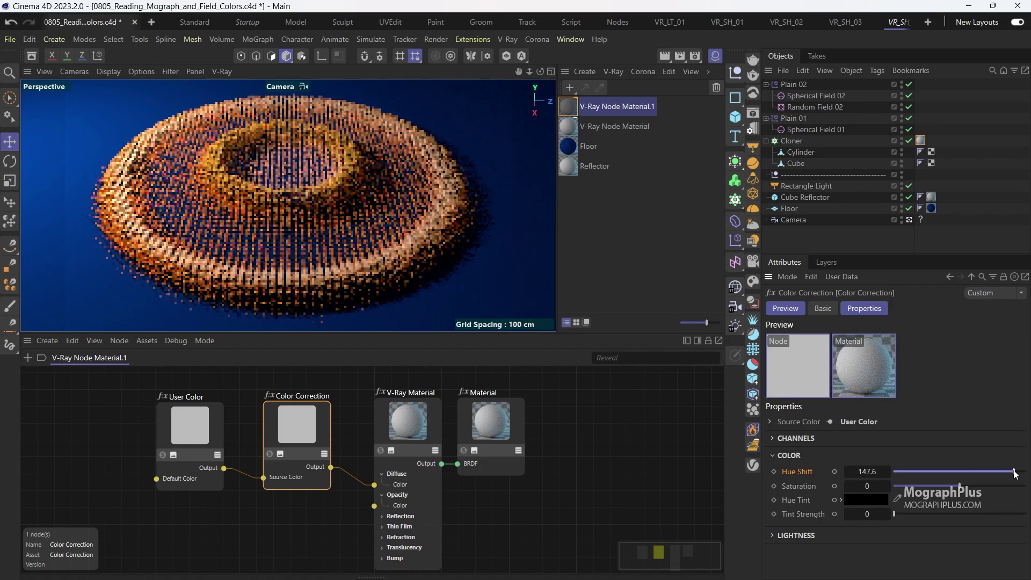
{"action": "left_click", "coordinate": [935, 472]}
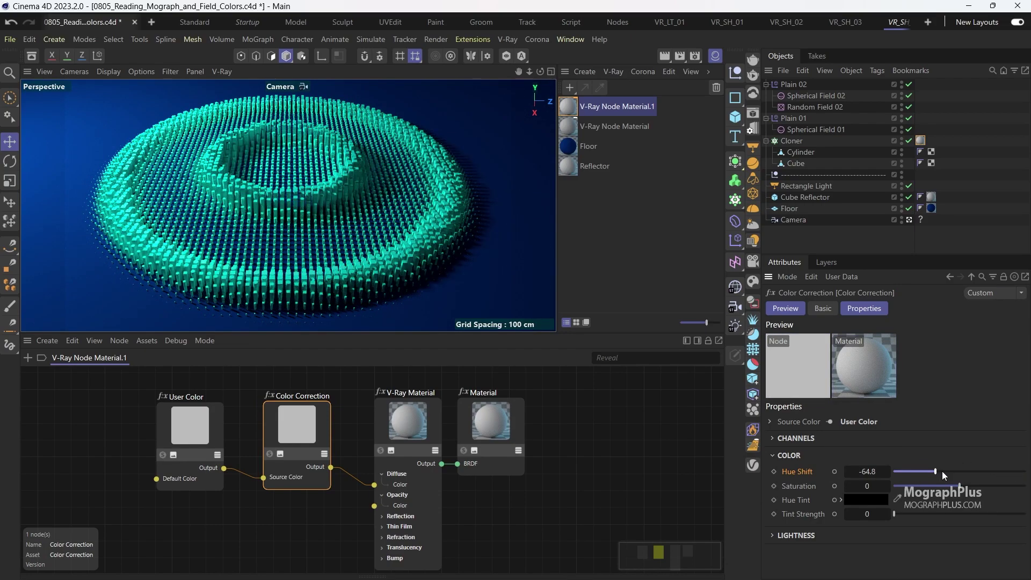
{"action": "left_click", "coordinate": [928, 472]}
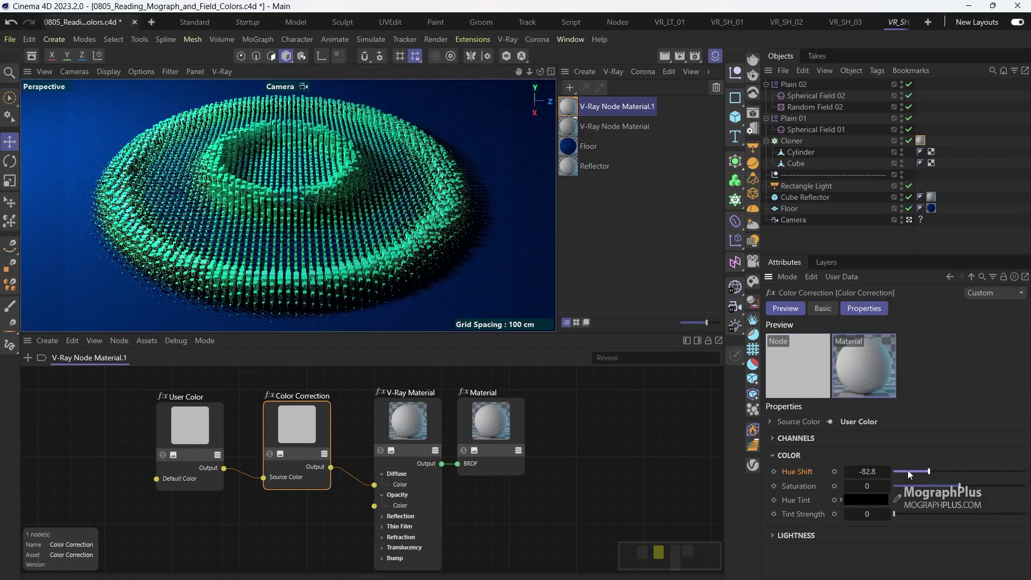
{"action": "left_click", "coordinate": [908, 471]}
{"action": "left_click_drag", "start_coordinate": [903, 477], "coordinate": [899, 472]}
Set the Color Correction Hue Shift to exactly -15
{"action": "left_click", "coordinate": [867, 471]}
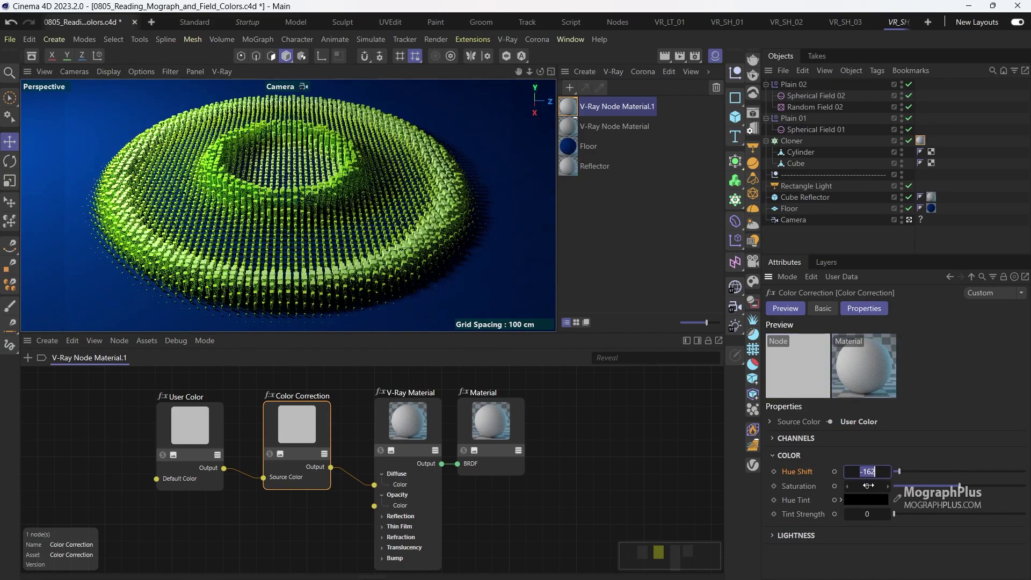
{"action": "type", "text": "-15"}
{"action": "key", "text": "Return"}
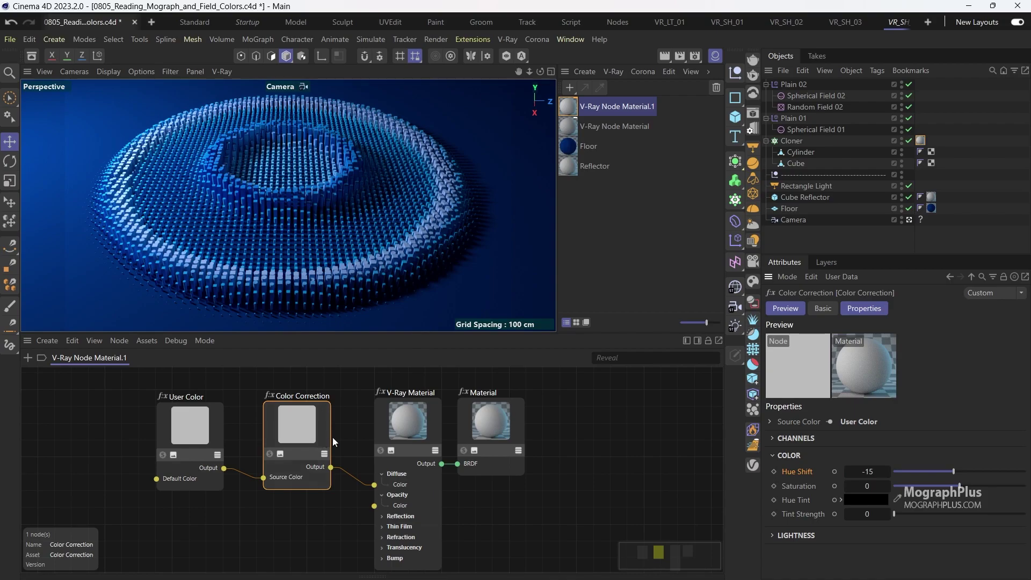
Switch the V-Ray Material's Translucency Type to SSS in the Refraction settings
{"action": "left_click", "coordinate": [408, 417]}
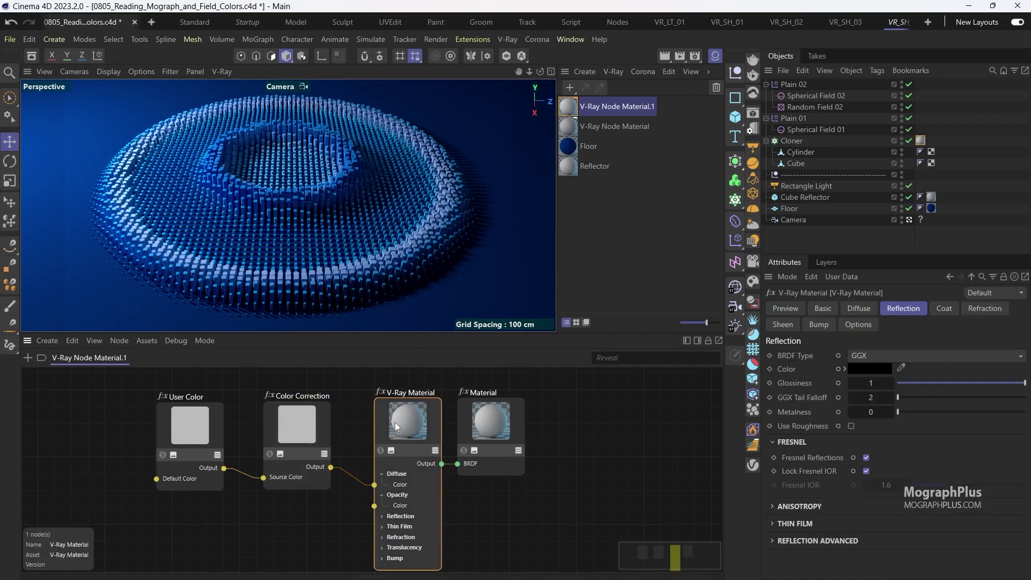
{"action": "left_click", "coordinate": [972, 307]}
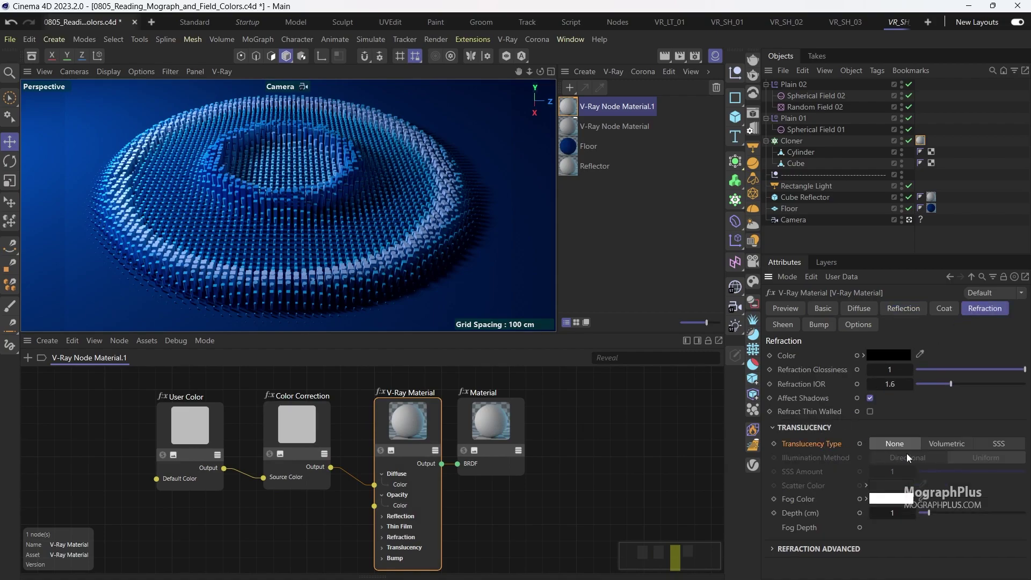
{"action": "left_click", "coordinate": [999, 443]}
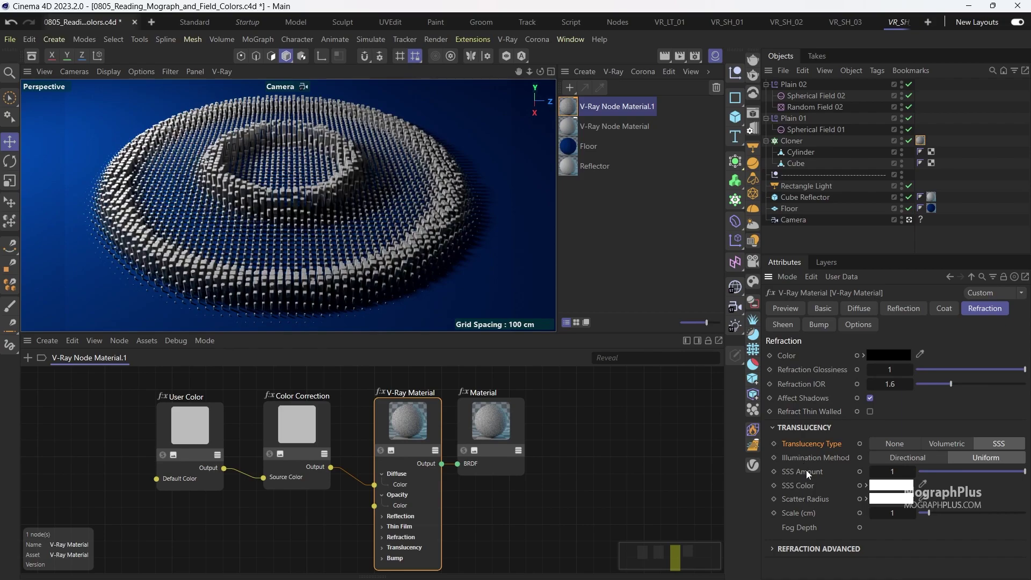
Set SSS Amount to 0.5 and the scatter Scale to 3 cm
{"action": "left_click", "coordinate": [884, 472]}
{"action": "type", "text": "0.5"}
{"action": "key", "text": "Return"}
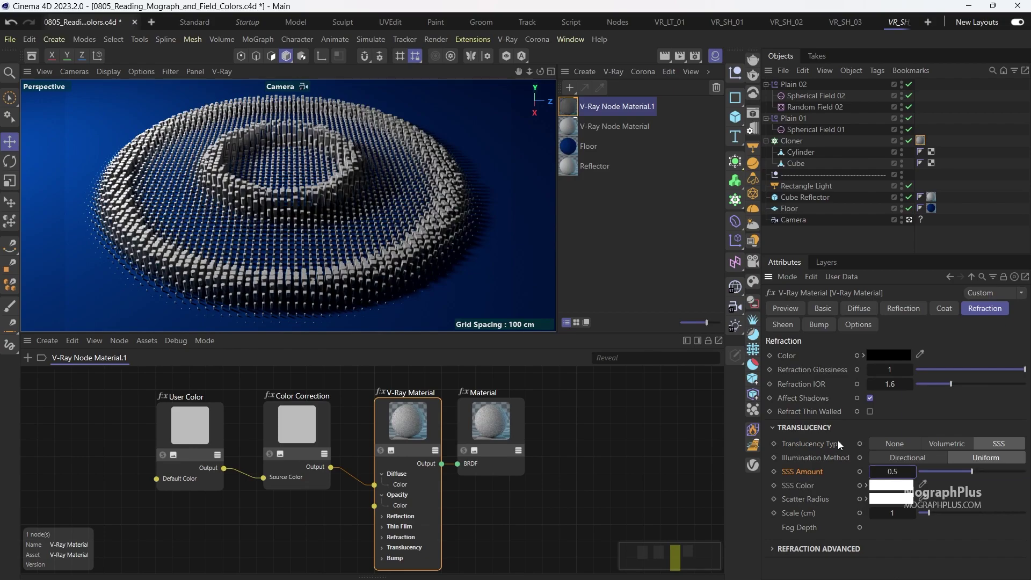
{"action": "left_click", "coordinate": [800, 513]}
{"action": "left_click", "coordinate": [882, 514]}
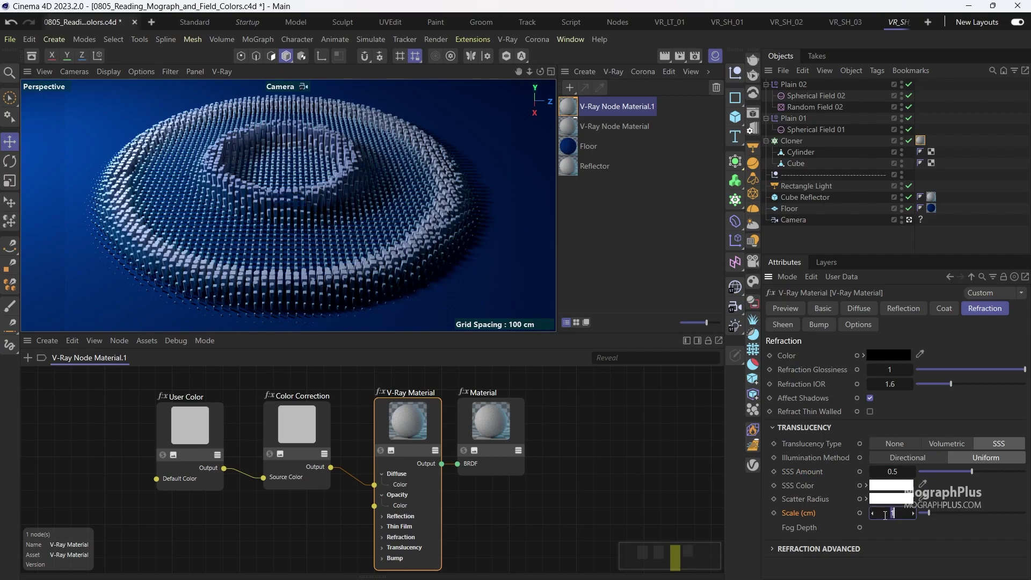
{"action": "type", "text": "3"}
{"action": "key", "text": "Return"}
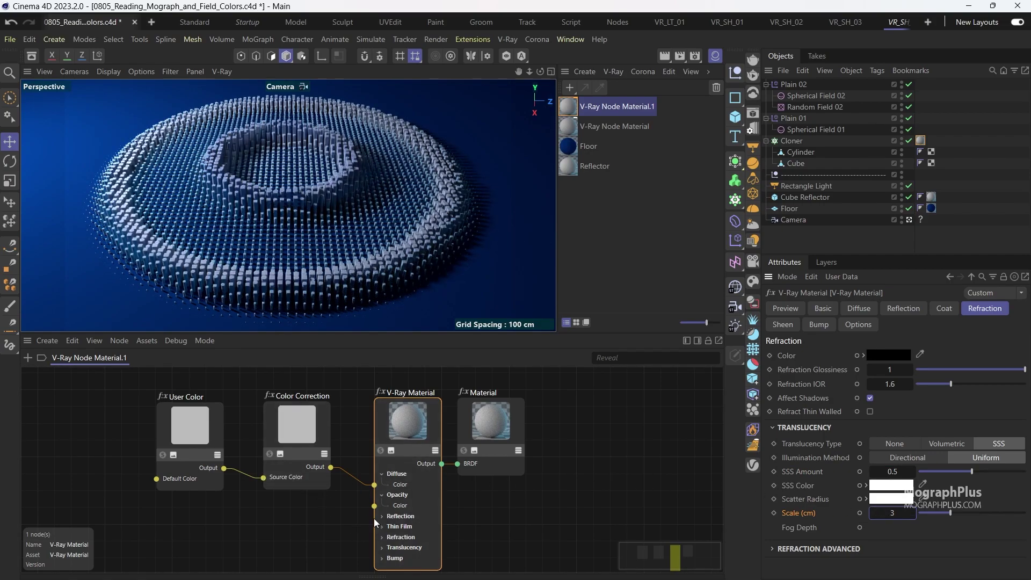
Connect Color Correction's output to the V-Ray Material's Refraction > Translucency > SSS Color input
{"action": "middle_click_drag", "start_coordinate": [374, 522], "coordinate": [365, 494]}
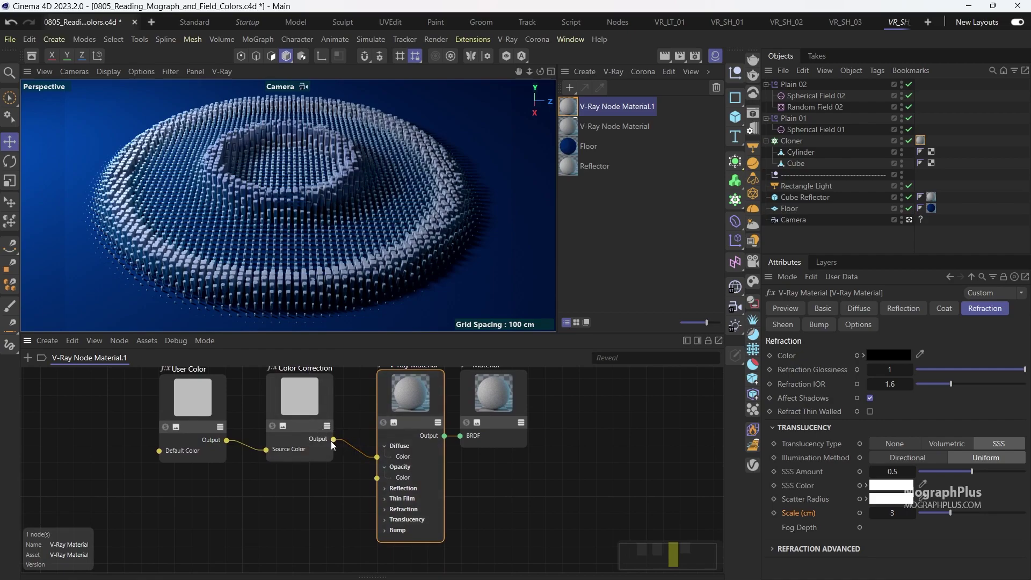
{"action": "left_click_drag", "start_coordinate": [332, 441], "coordinate": [421, 397]}
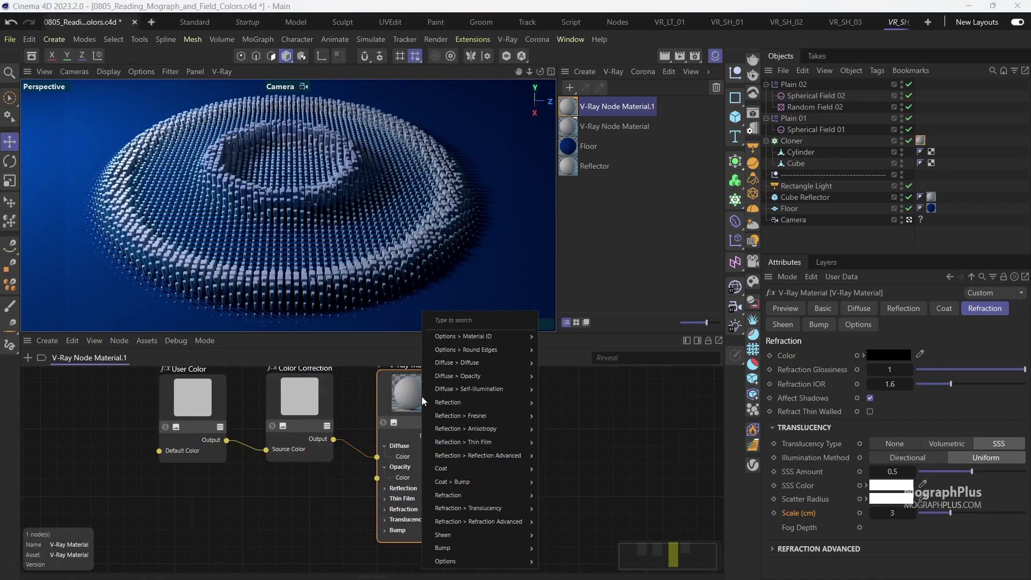
{"action": "mouse_move", "coordinate": [524, 444]}
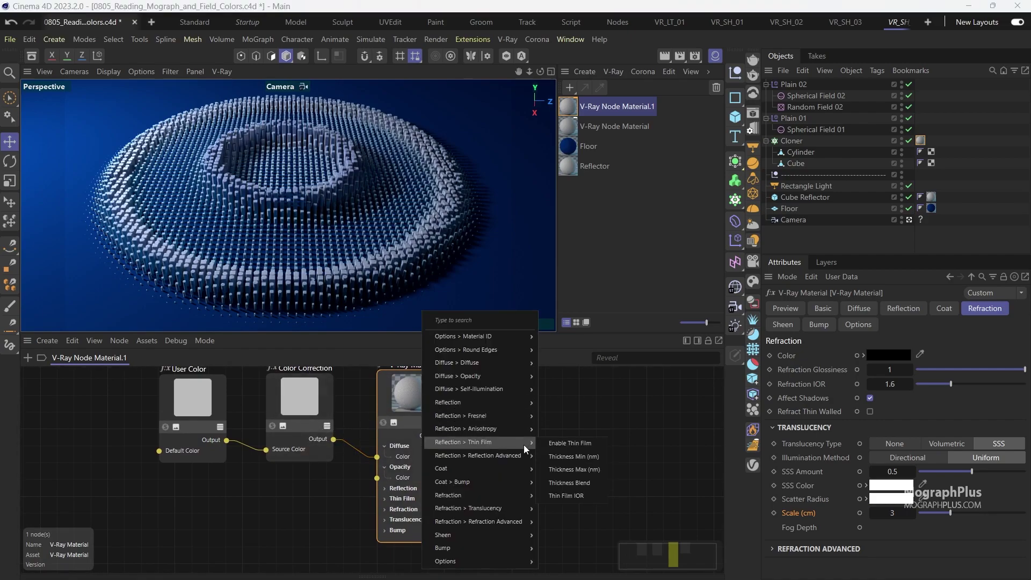
{"action": "mouse_move", "coordinate": [528, 508]}
{"action": "left_click", "coordinate": [567, 515]}
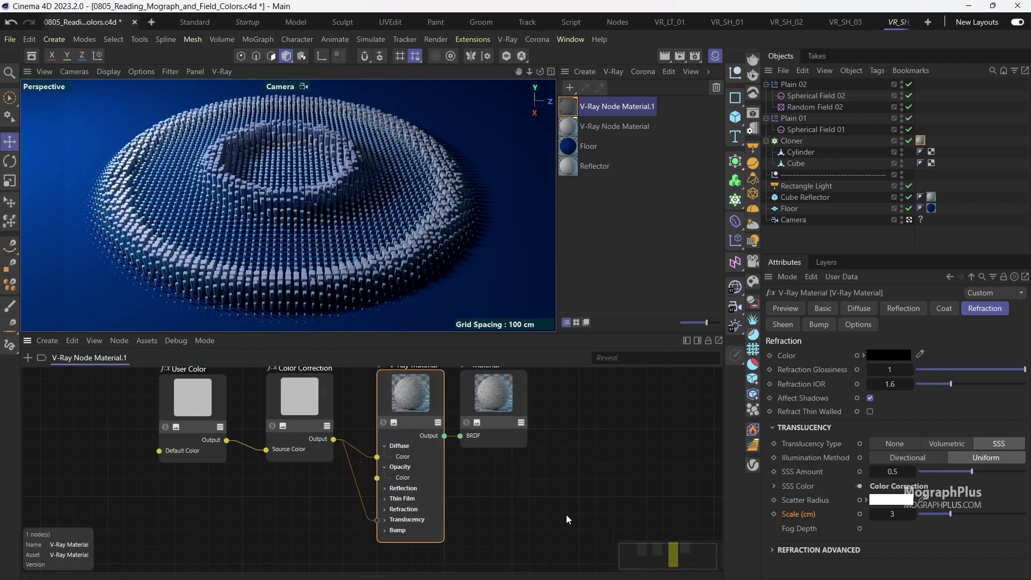
{"action": "middle_click_drag", "start_coordinate": [251, 447], "coordinate": [249, 471]}
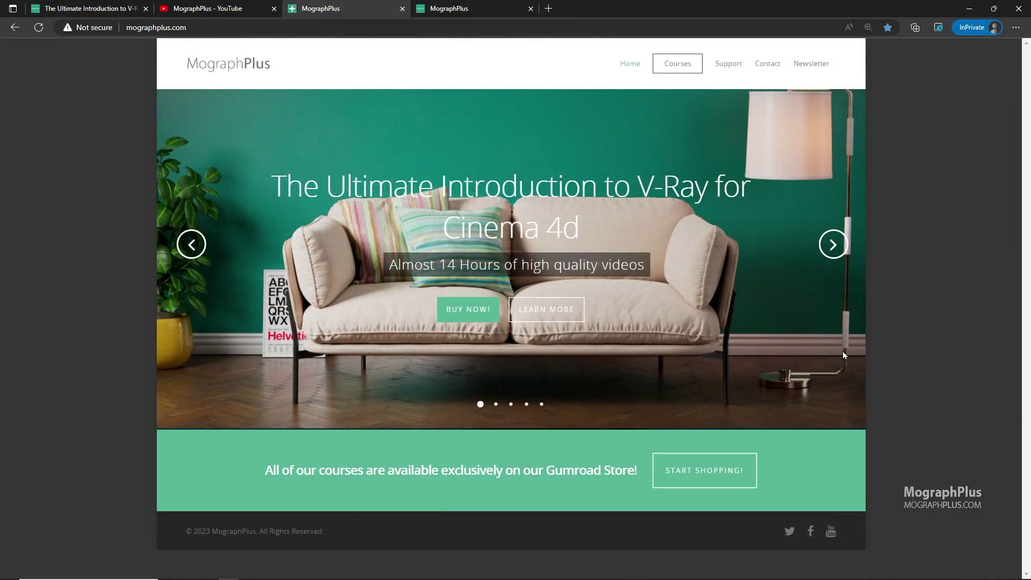
Cycle the MographPlus homepage banner through its course slides
{"action": "left_click", "coordinate": [831, 245]}
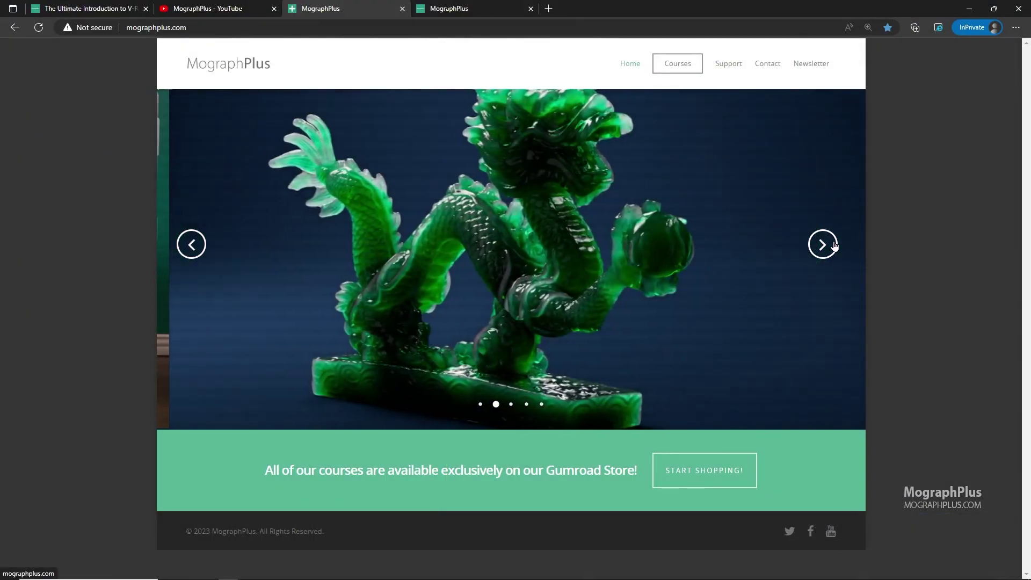
{"action": "left_click", "coordinate": [822, 244]}
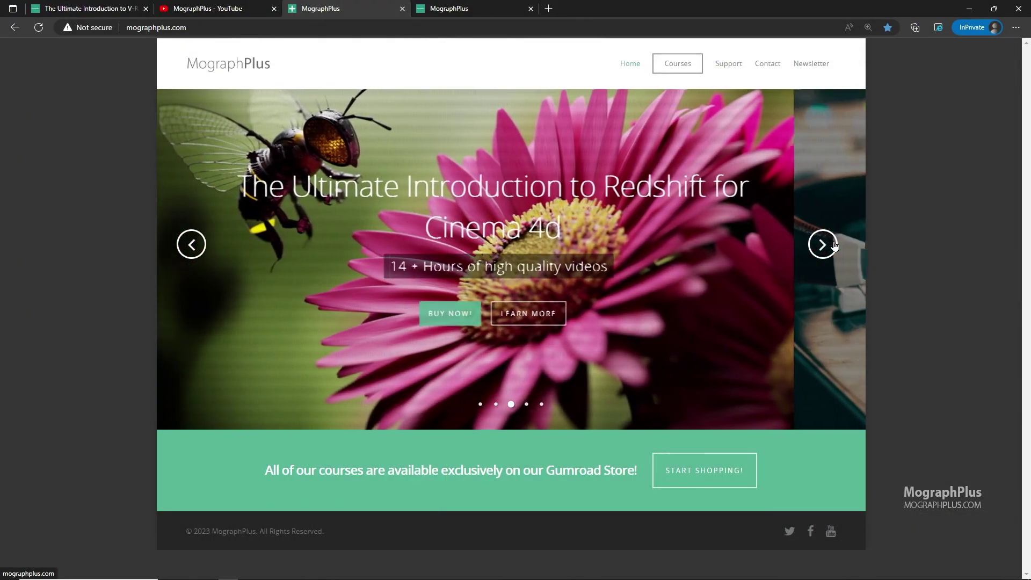
{"action": "left_click", "coordinate": [834, 245]}
{"action": "left_click", "coordinate": [834, 246]}
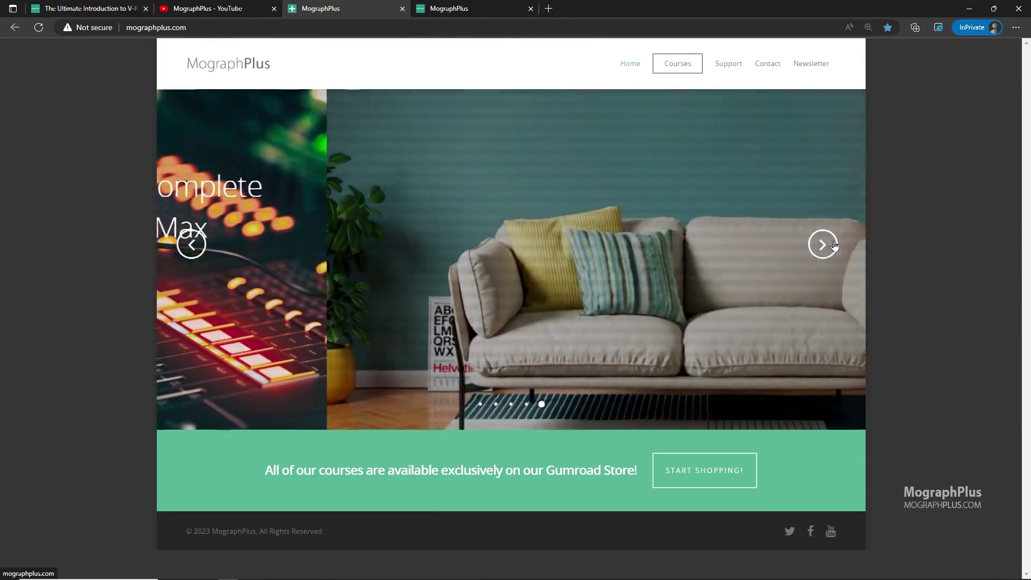